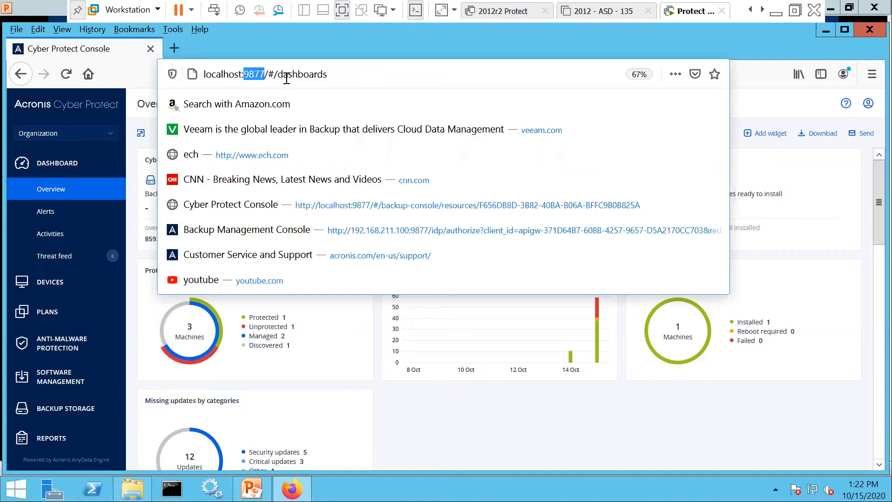
# Step: Dismiss the address suggestions and move the Protection status widget into the Activities widget's place on the dashboard overview
pyautogui.click(341, 74)
pyautogui.click(416, 432)
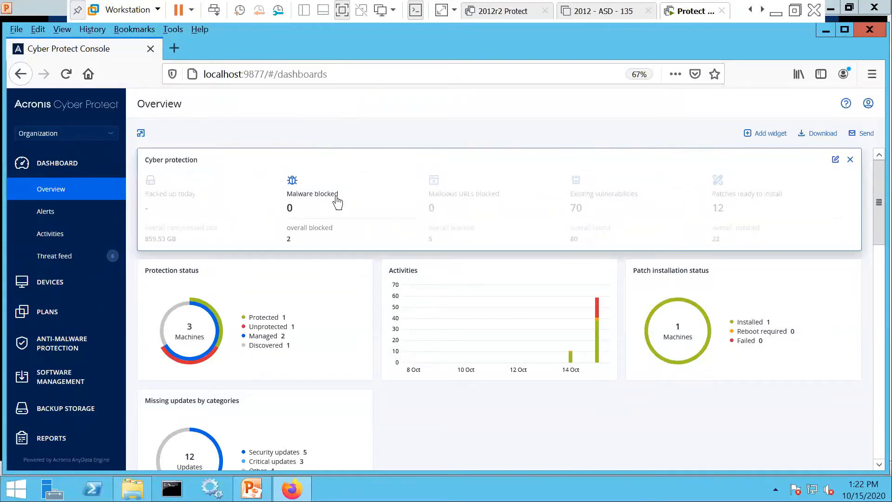
pyautogui.moveTo(286, 267); pyautogui.dragTo(522, 327)
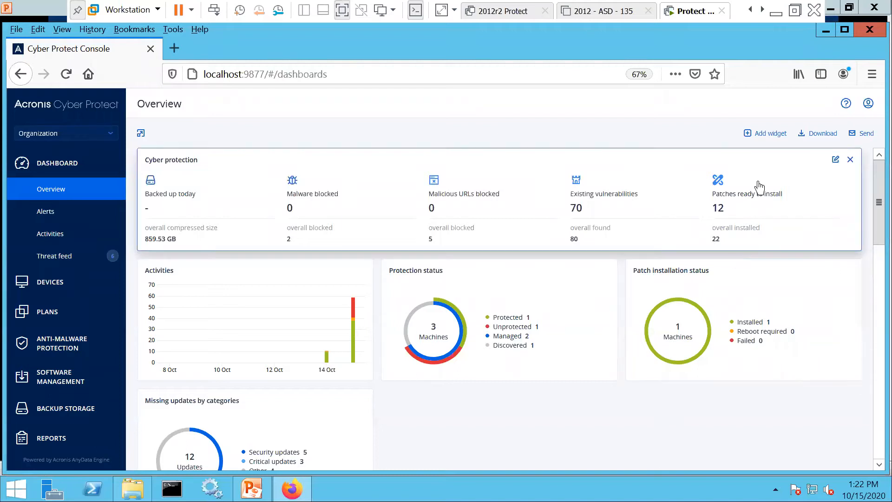
# Step: Browse the widget gallery and add the Active alerts summary pie chart to the dashboard overview
pyautogui.click(764, 135)
pyautogui.scroll(-2, 537, 302)
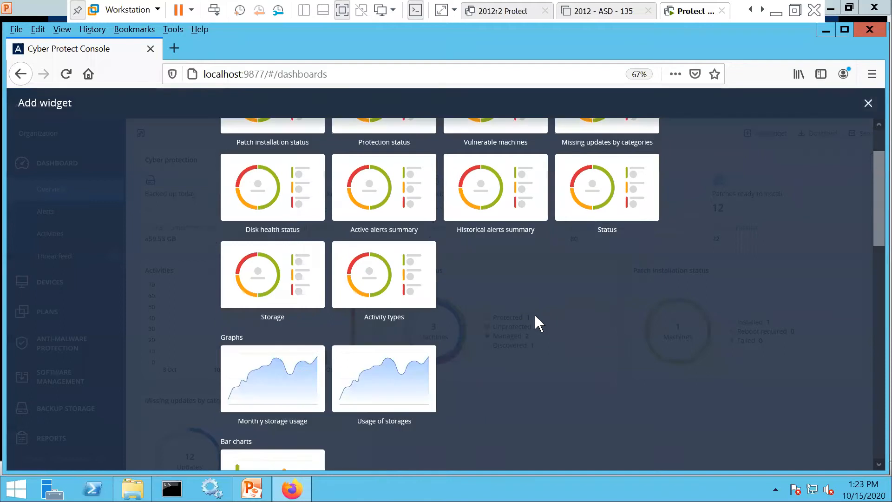
pyautogui.scroll(-10, 550, 308)
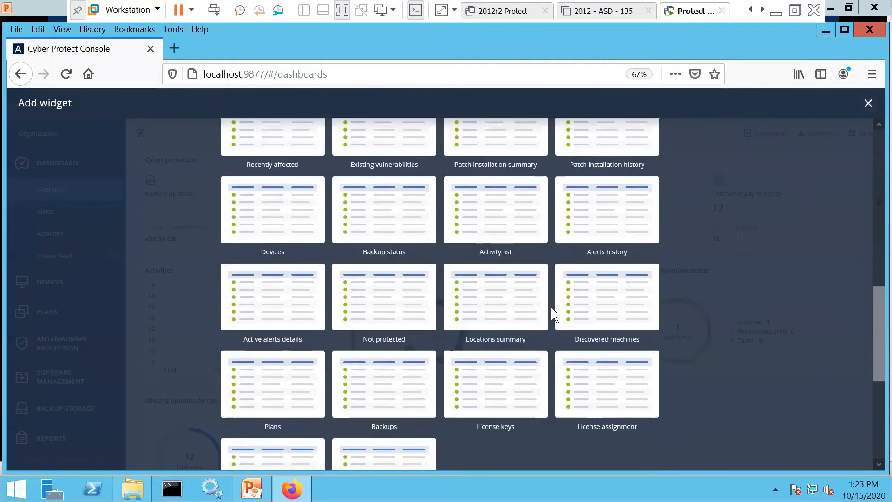
pyautogui.scroll(10, 550, 307)
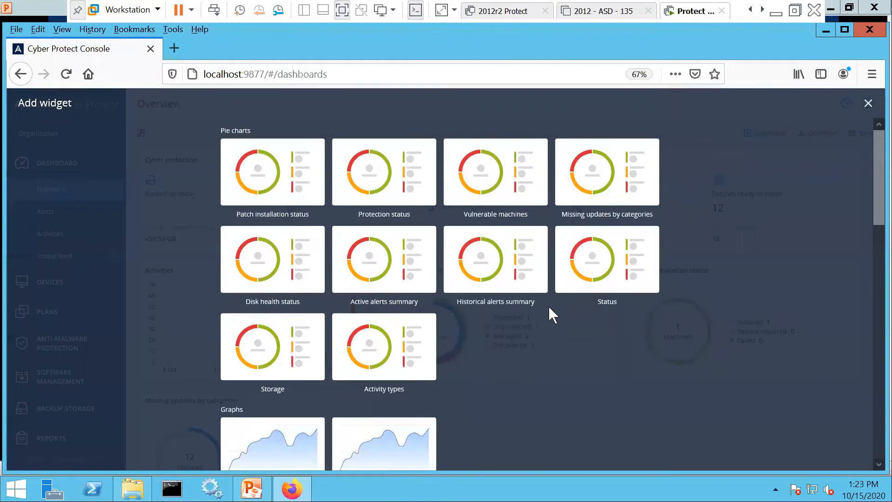
pyautogui.moveTo(399, 261)
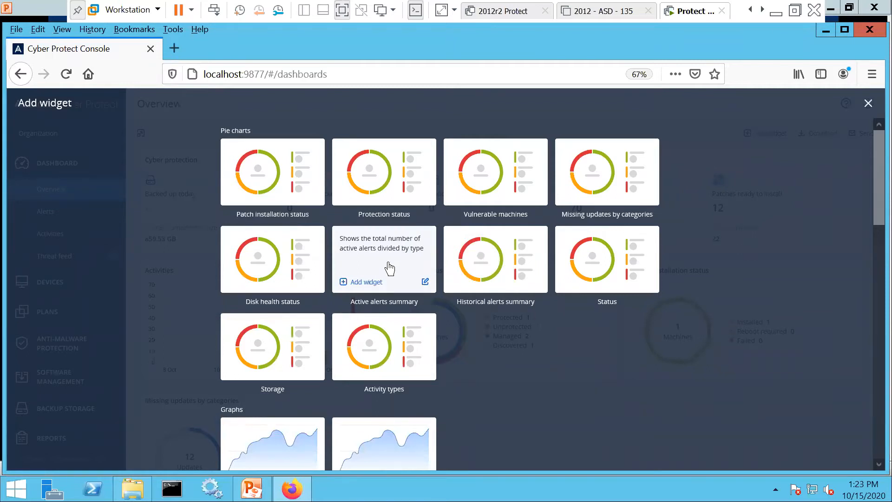
pyautogui.click(392, 270)
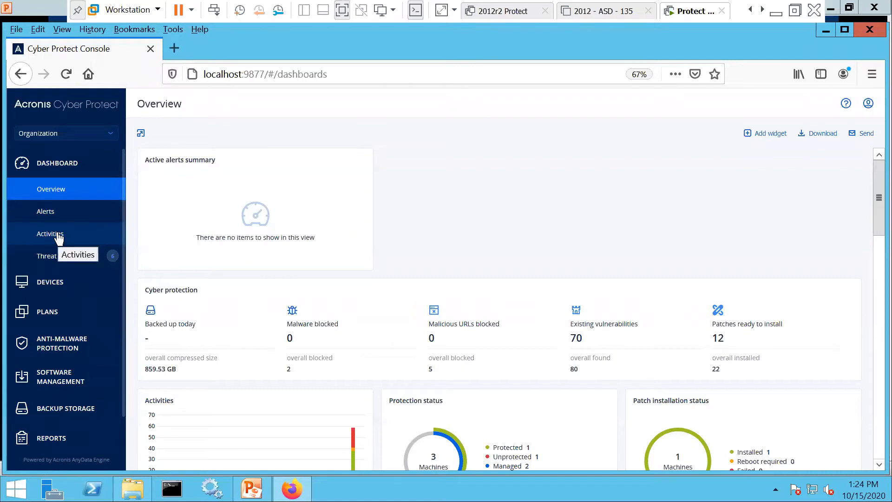
# Step: Review the dashboard's logged activities and its threat feed
pyautogui.click(58, 237)
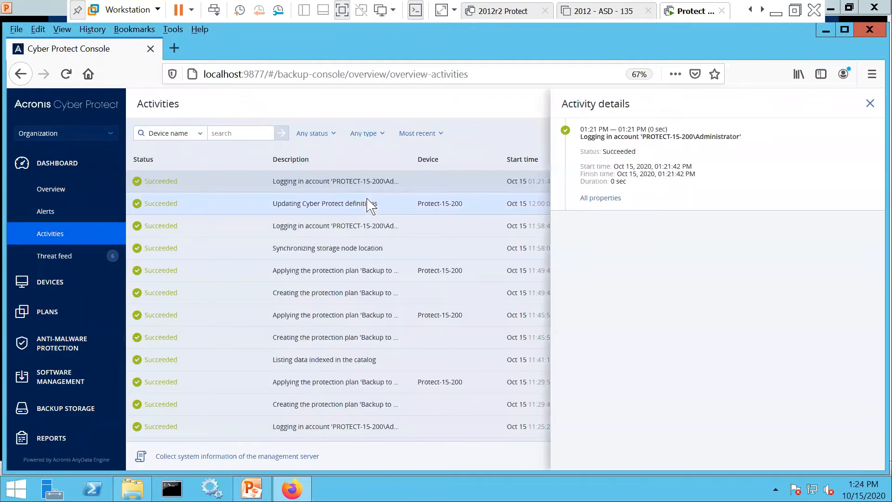
pyautogui.scroll(-3, 363, 262)
pyautogui.scroll(-4, 365, 261)
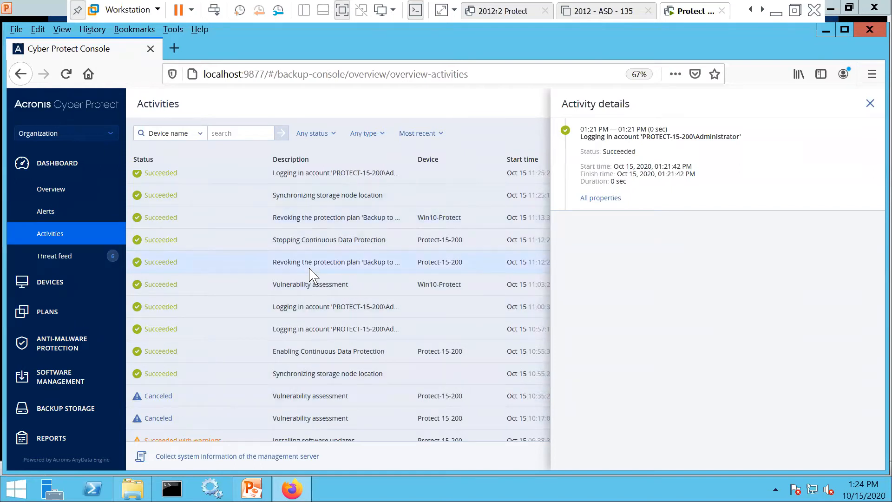
pyautogui.scroll(2, 310, 274)
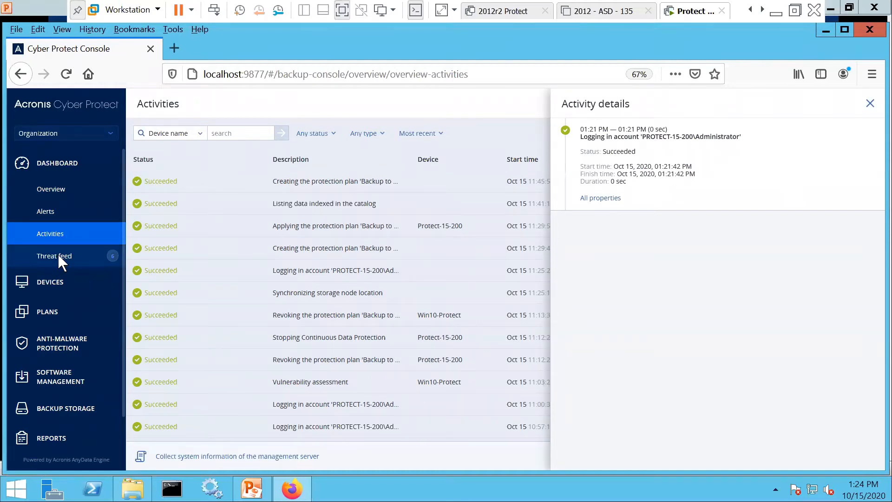
pyautogui.click(58, 256)
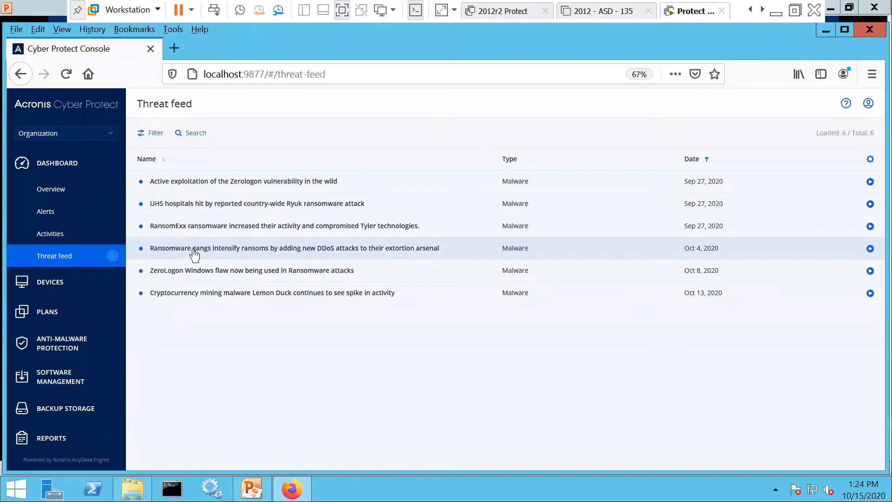
pyautogui.scroll(-2, 77, 229)
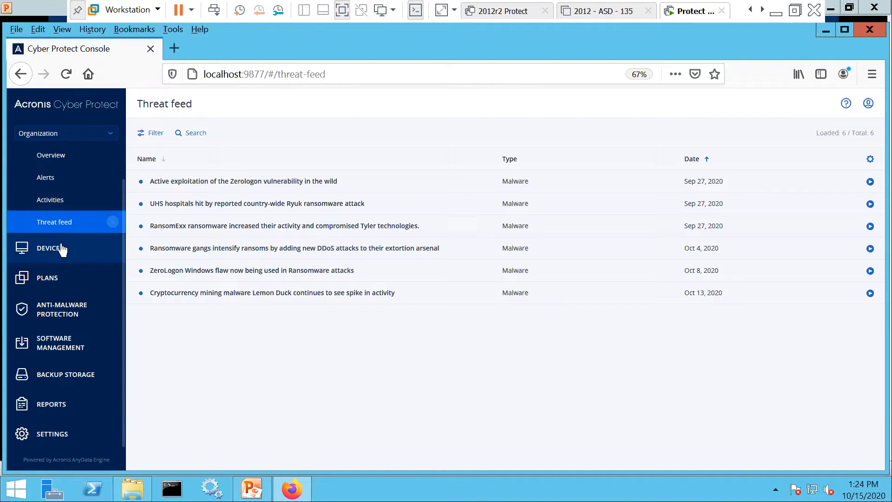
# Step: View the protection plans and the quarantined files of the anti-malware protection
pyautogui.click(54, 279)
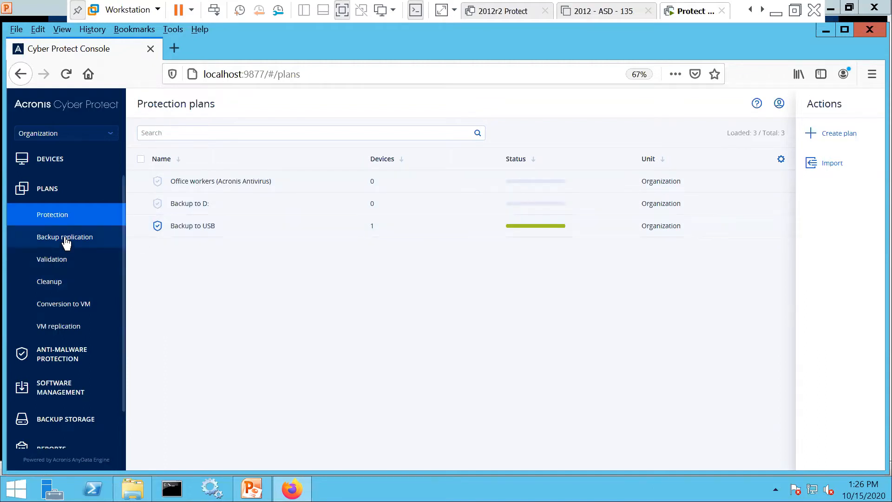
pyautogui.click(54, 358)
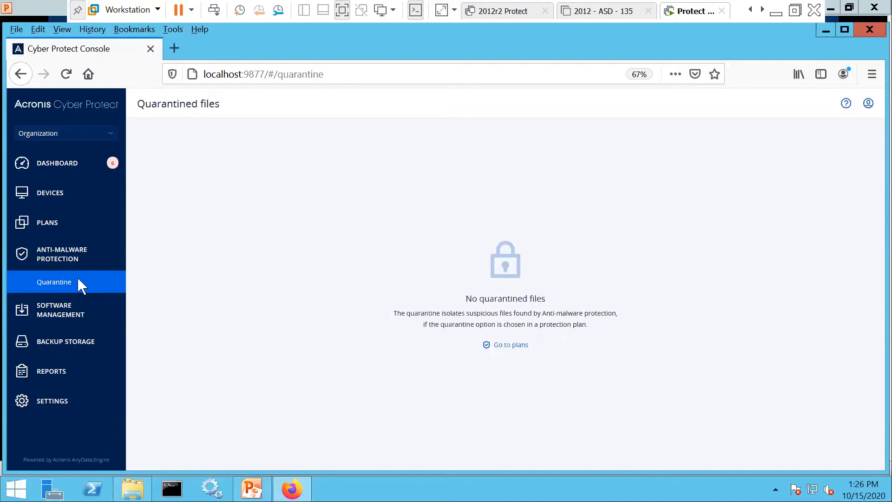
# Step: Examine the approval status choices for the 2020-10 .NET cumulative update patch and view the backup storage locations
pyautogui.click(68, 310)
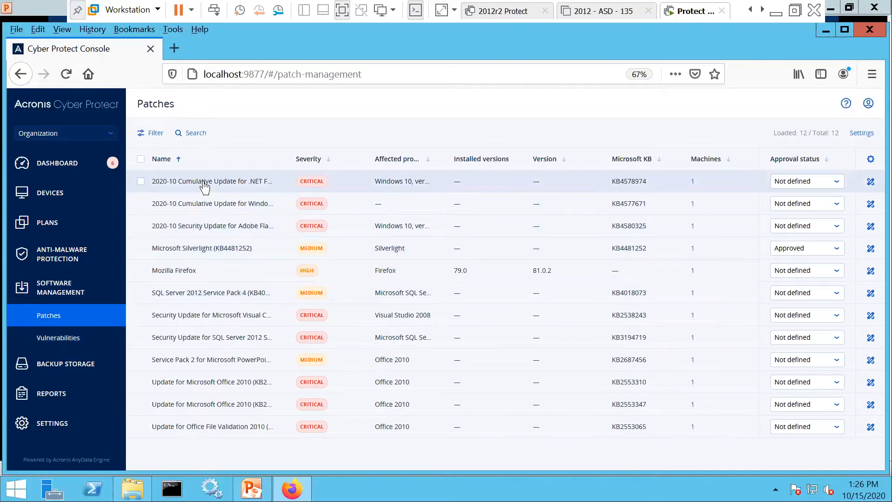
pyautogui.click(837, 184)
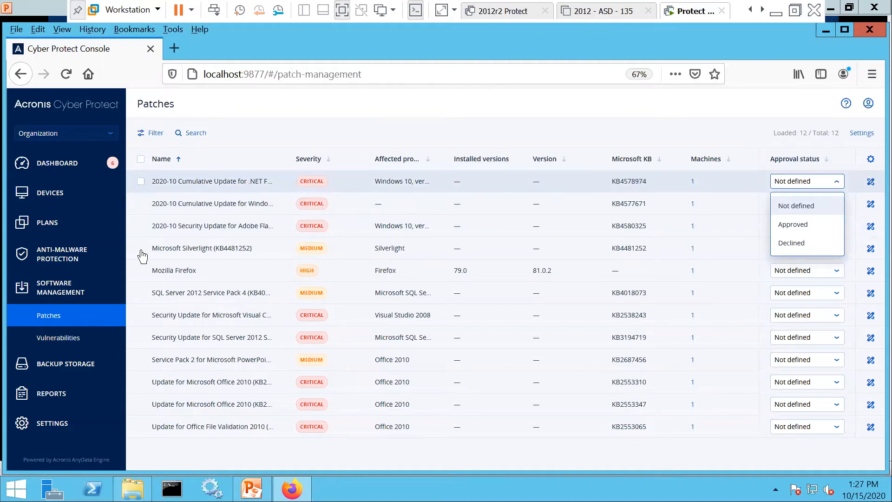
pyautogui.click(62, 366)
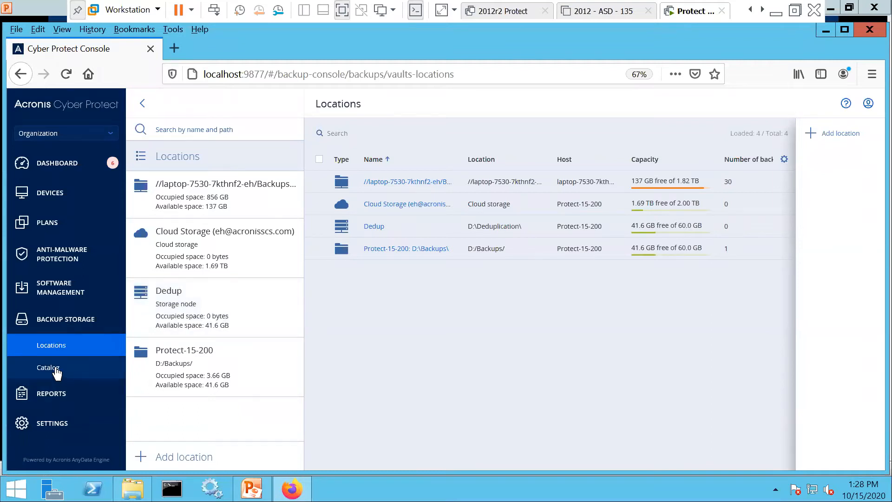
# Step: Open the Backups report and add the Status pie chart widget to it
pyautogui.click(51, 394)
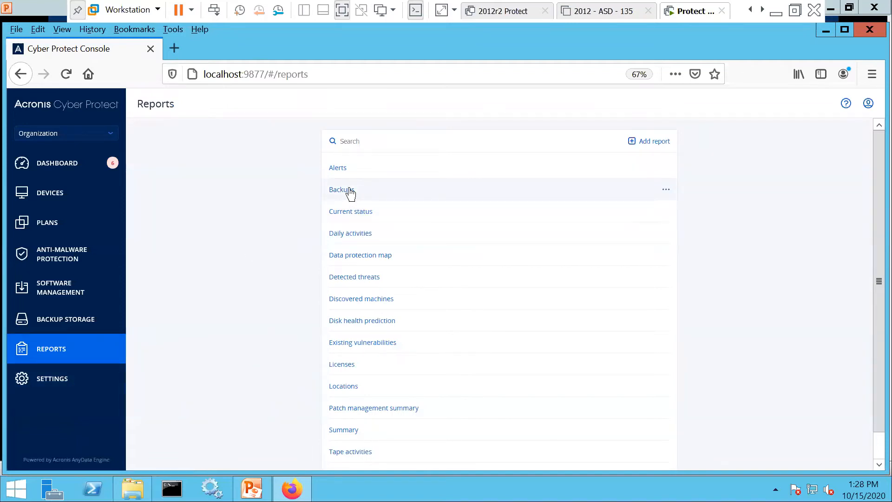
pyautogui.click(349, 188)
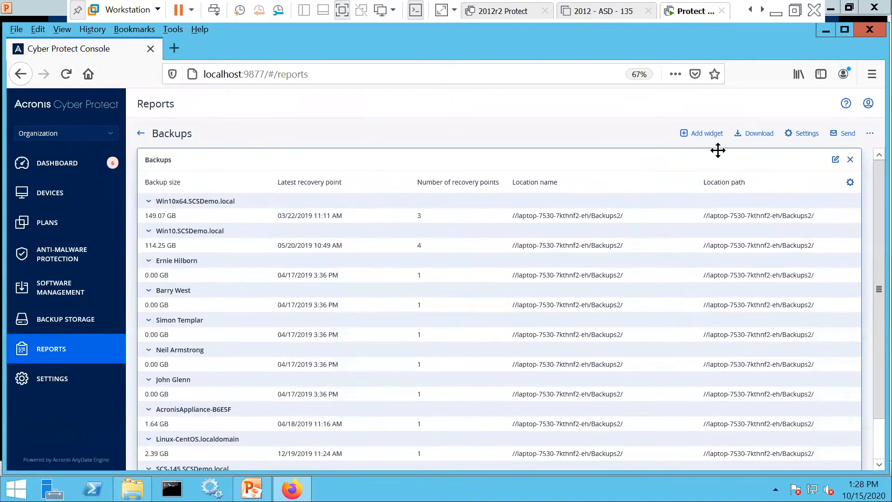
pyautogui.click(704, 135)
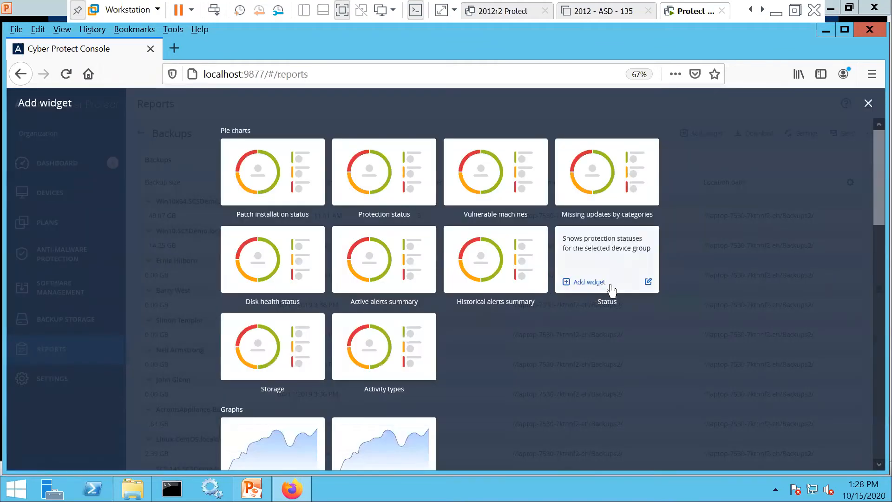
pyautogui.click(603, 278)
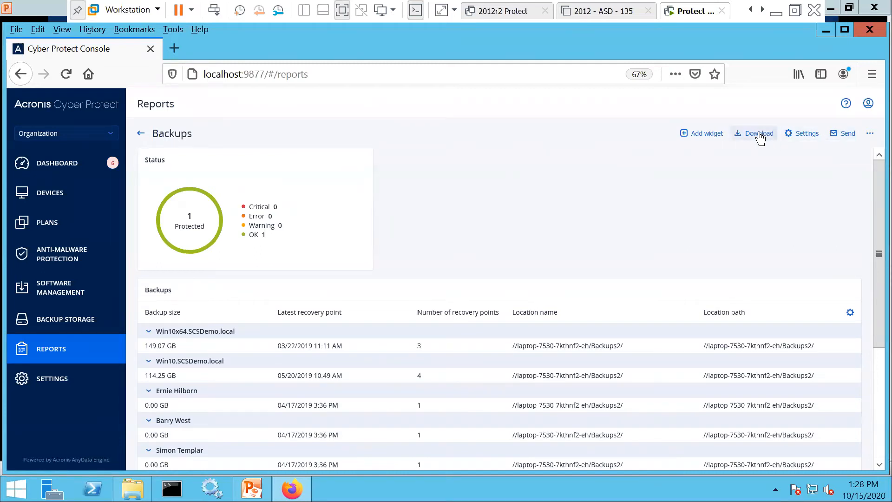
# Step: Check the Backups report's download formats and contents, and return to the list of available reports
pyautogui.click(759, 135)
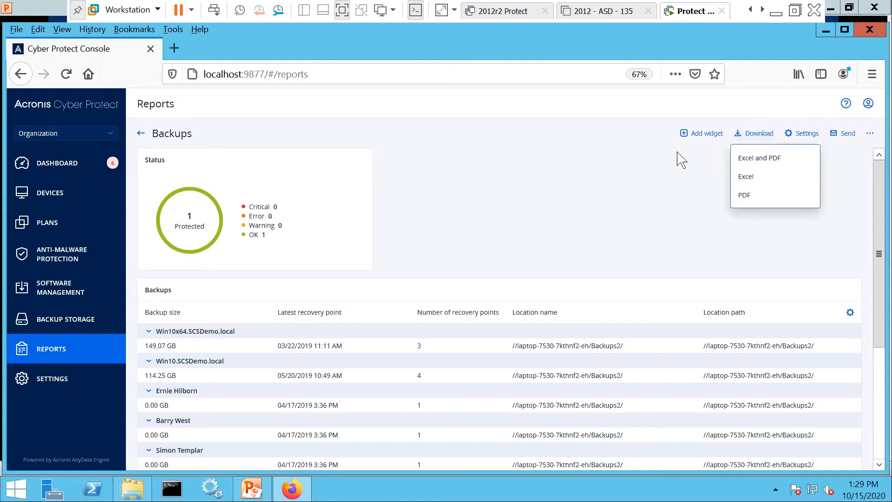
pyautogui.click(672, 165)
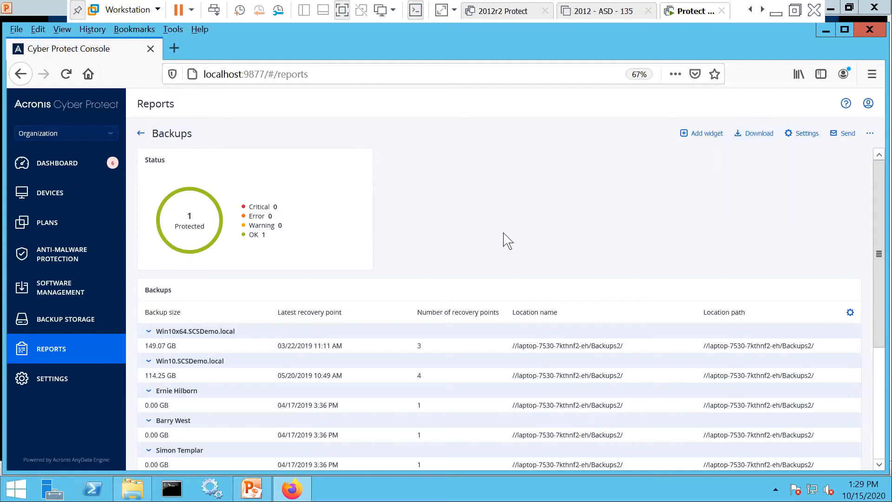
pyautogui.scroll(-5, 516, 244)
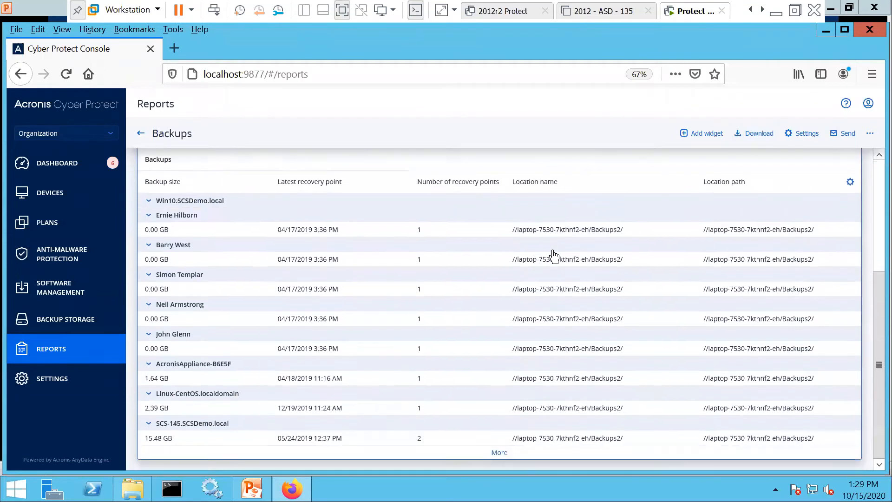
pyautogui.scroll(5, 546, 265)
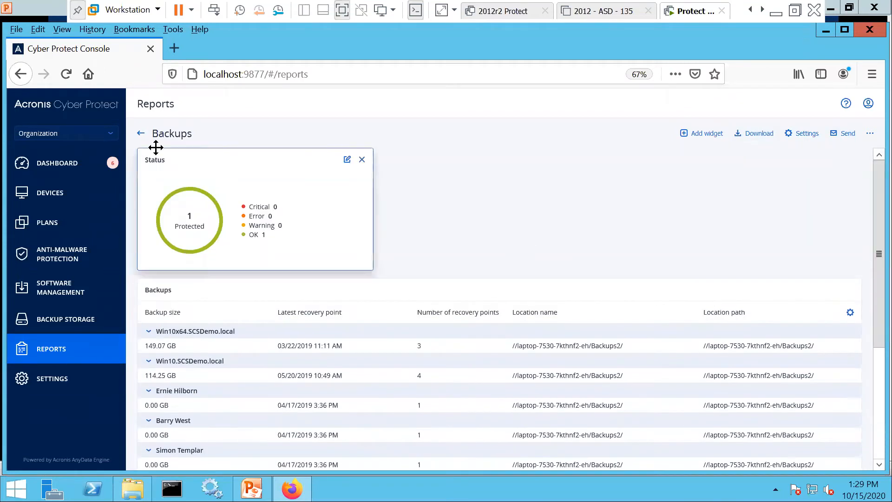
pyautogui.click(140, 133)
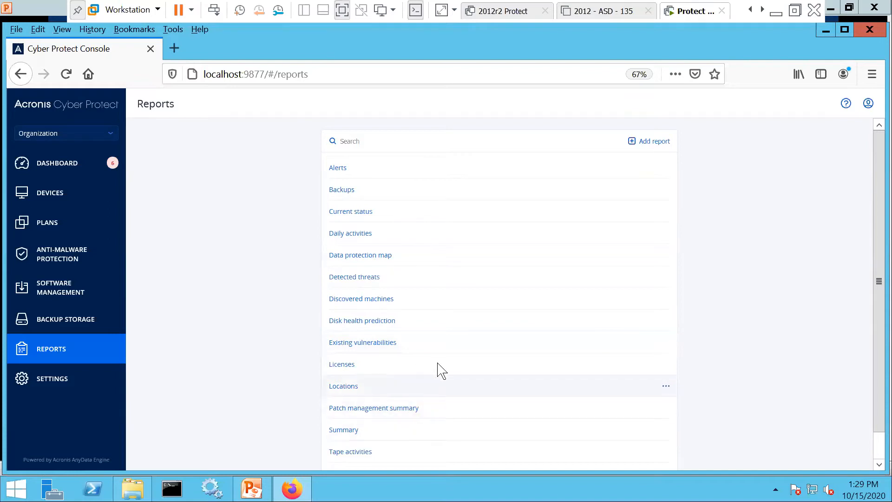
pyautogui.scroll(-1, 441, 367)
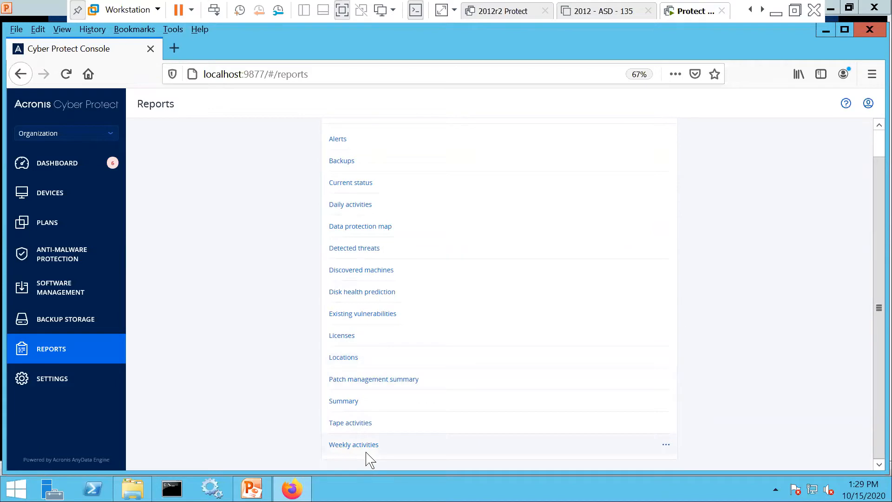
# Step: Open the credentials store in the settings and view the units under Organization
pyautogui.click(59, 378)
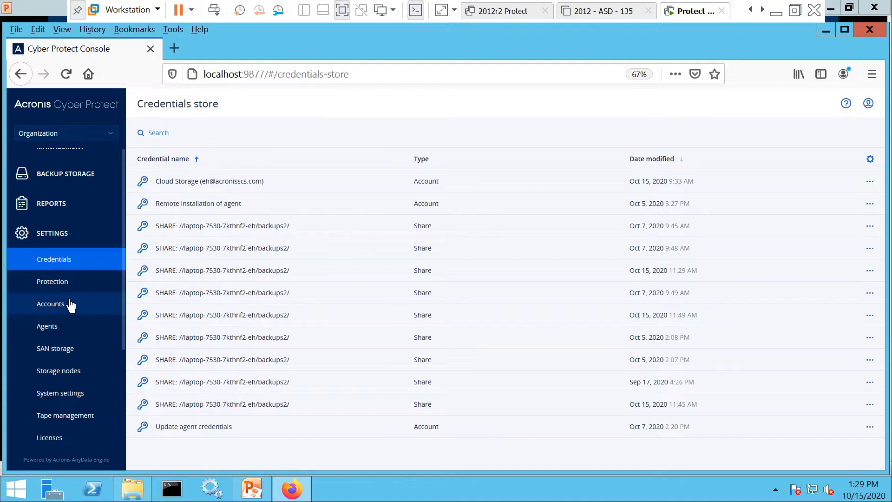
pyautogui.click(110, 138)
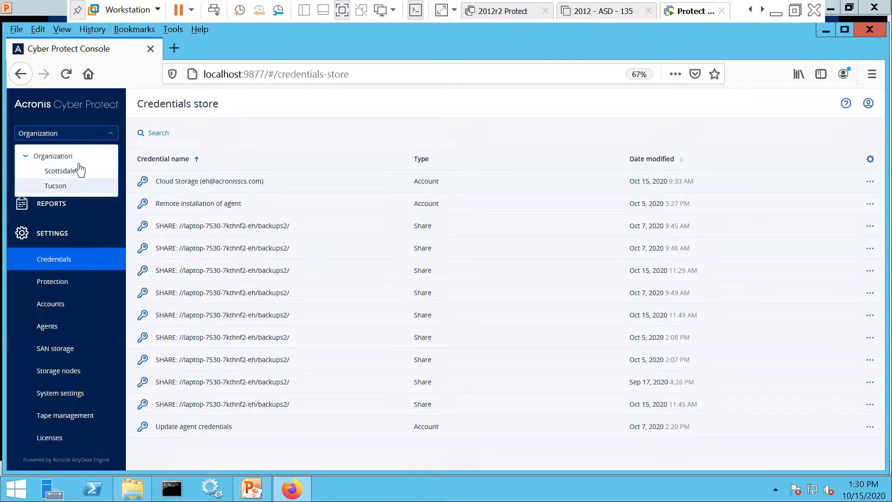
pyautogui.click(103, 139)
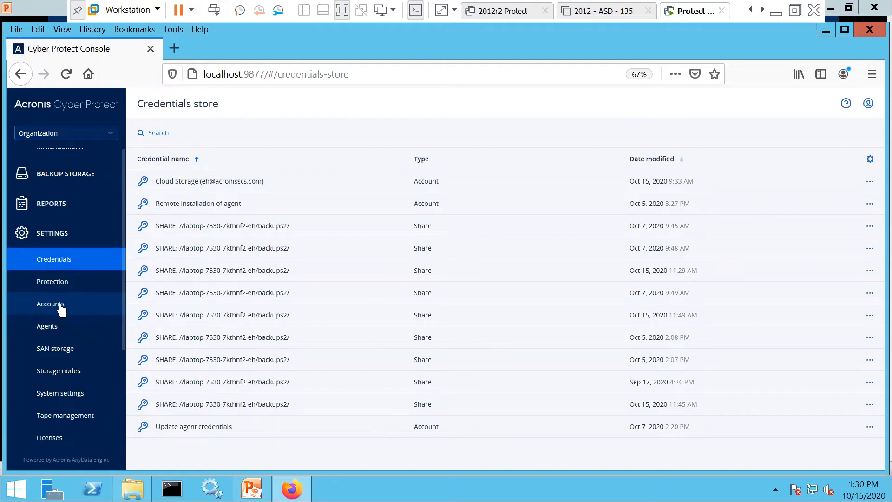
# Step: Examine the actions offered for the Protect-15-200 agent and for all agents selected together, leaving no agent selected
pyautogui.click(51, 325)
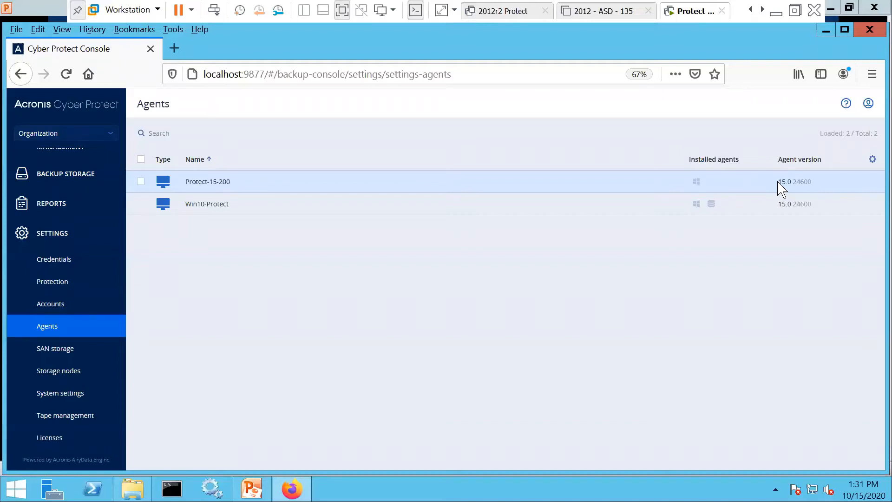
pyautogui.click(149, 181)
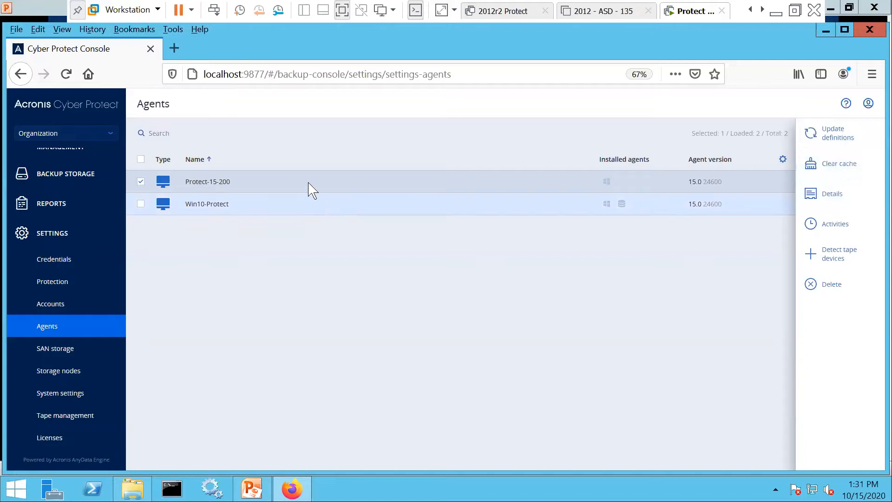
pyautogui.click(140, 182)
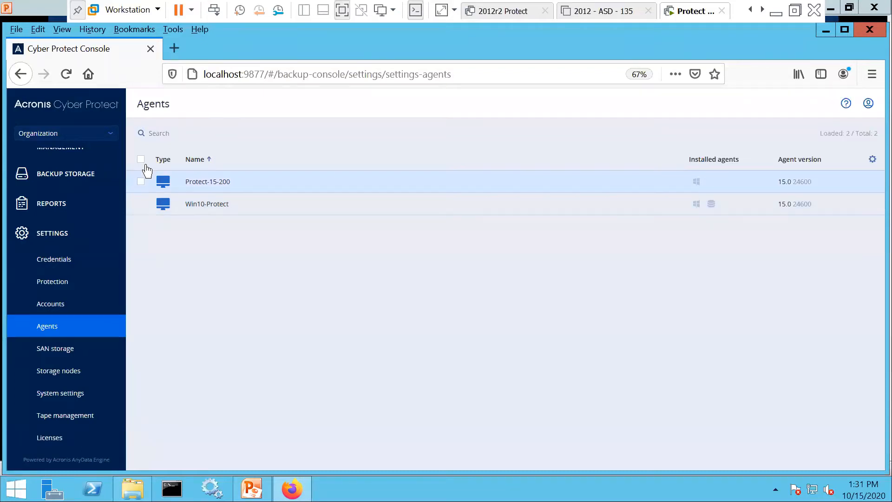
pyautogui.click(141, 160)
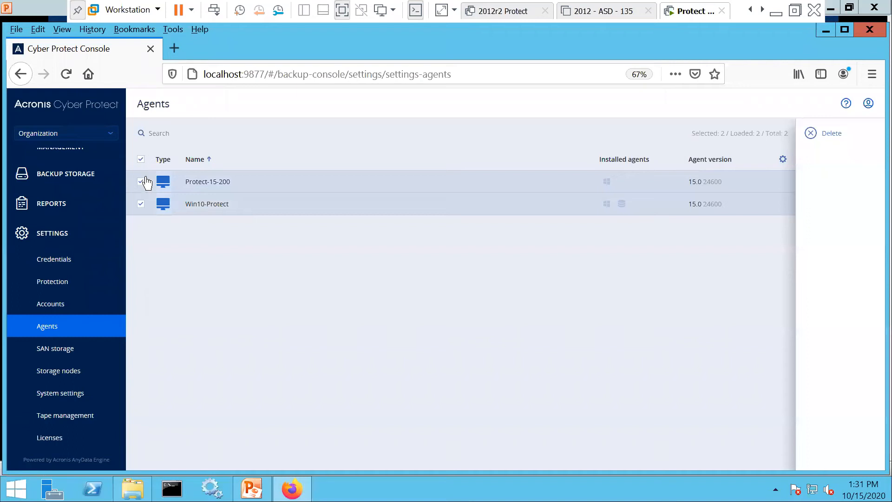
pyautogui.click(141, 160)
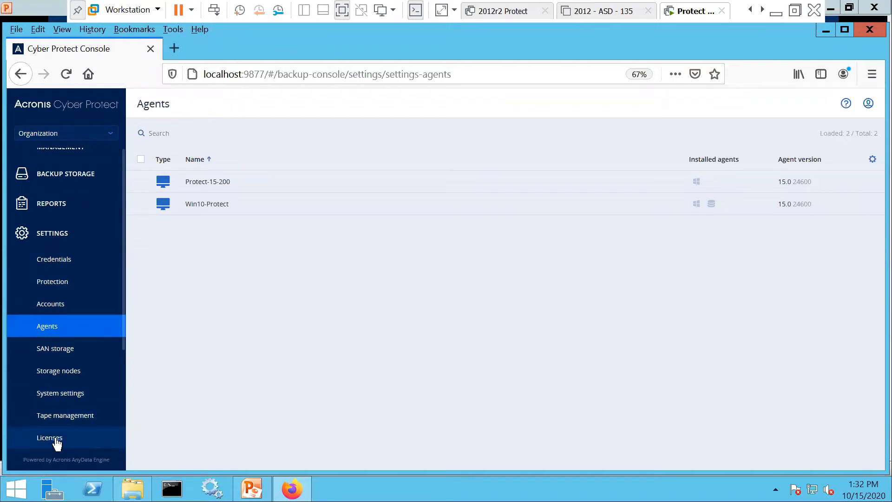
# Step: Review the Protect-15-200 machine's details, including its Secure Zone and Startup Recovery Manager options, and its applied protection plan under all devices
pyautogui.scroll(3, 65, 430)
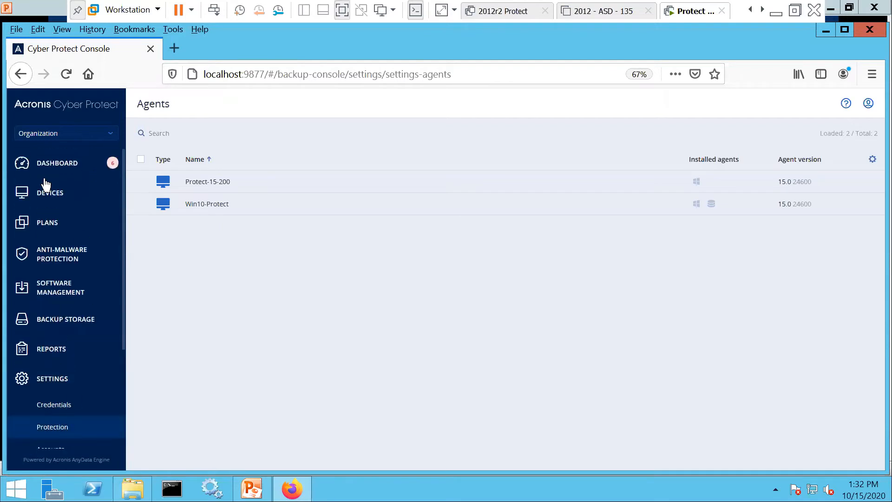
pyautogui.click(51, 193)
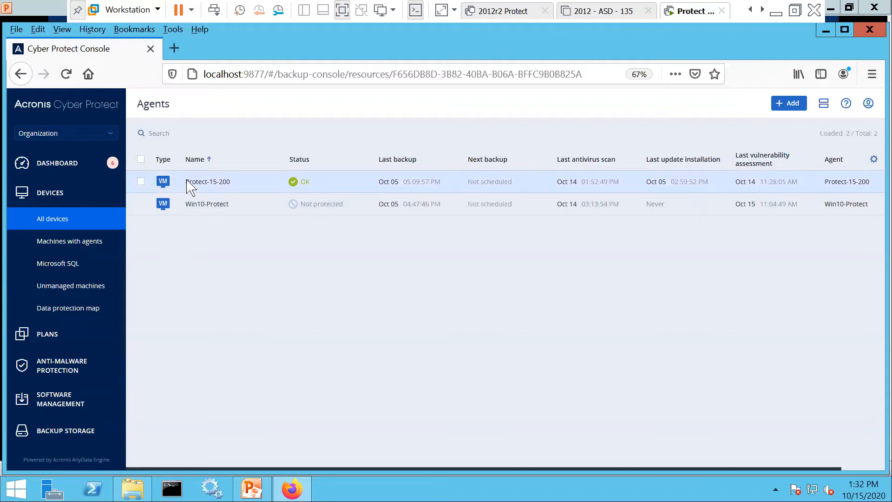
pyautogui.click(141, 182)
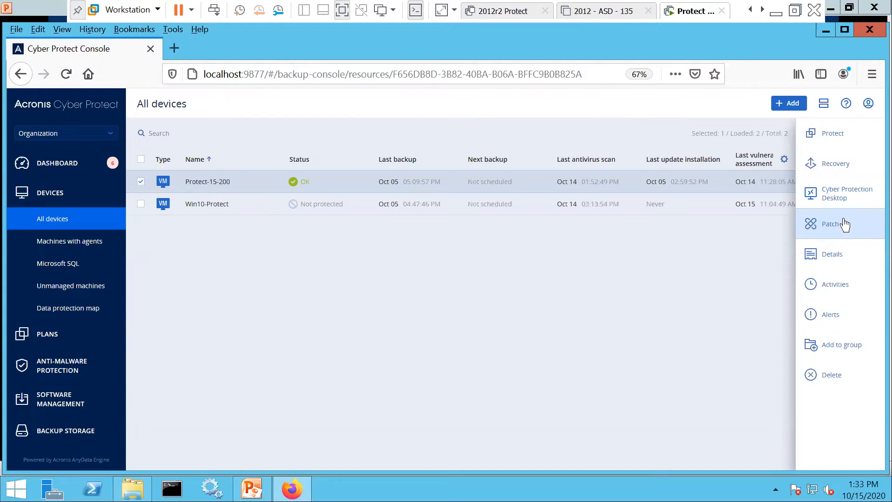
pyautogui.click(837, 261)
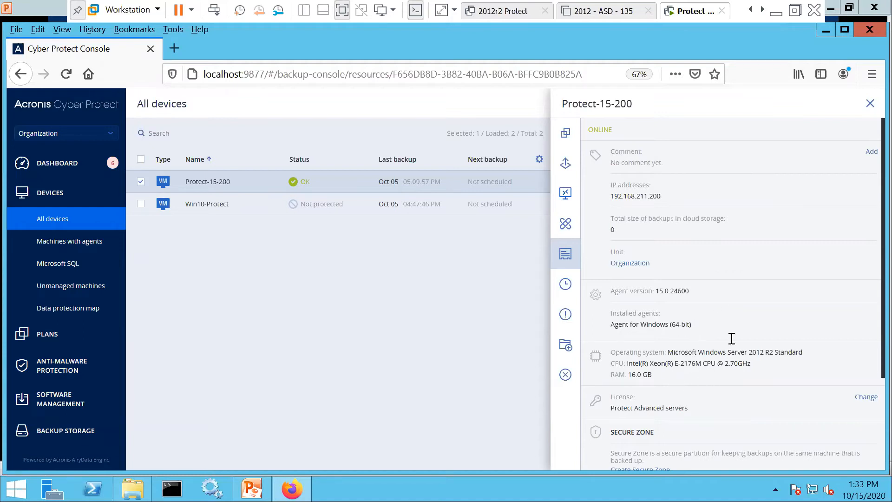
pyautogui.scroll(-2, 739, 330)
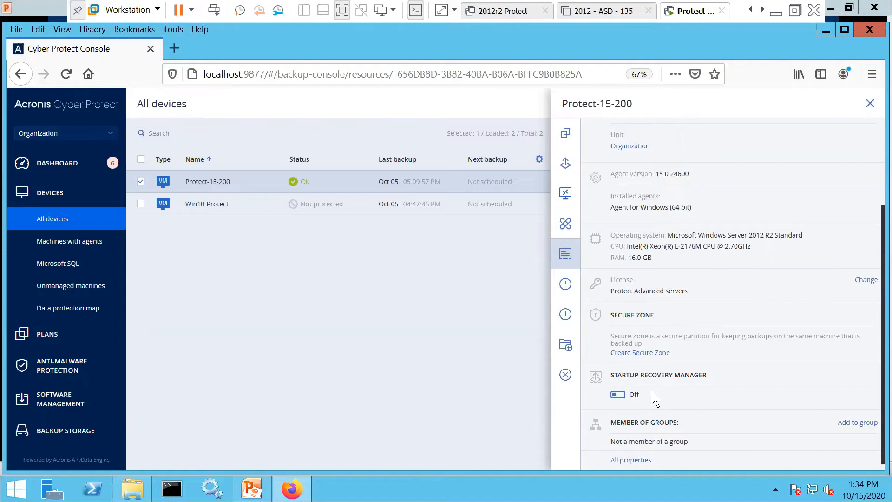
pyautogui.scroll(-1, 660, 403)
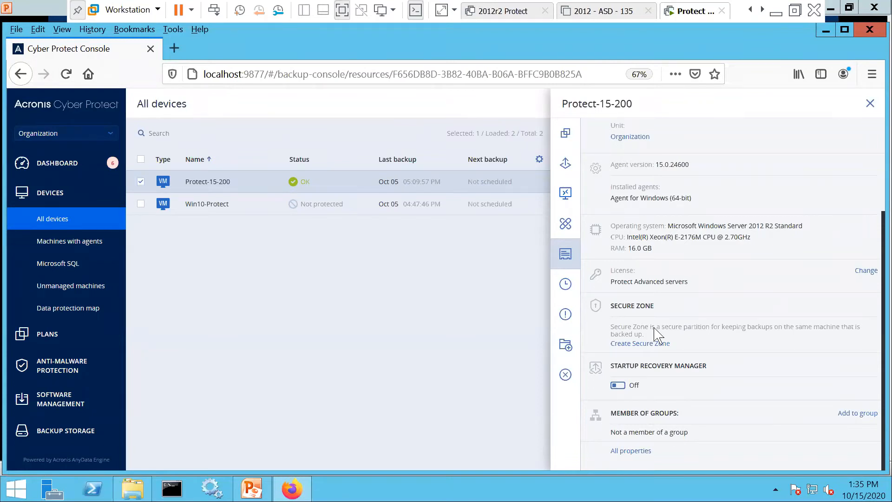
pyautogui.click(870, 103)
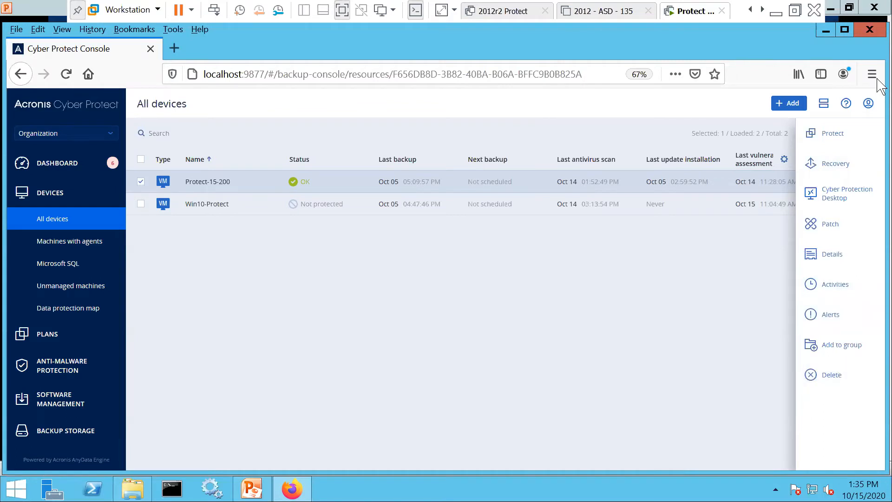
pyautogui.click(833, 135)
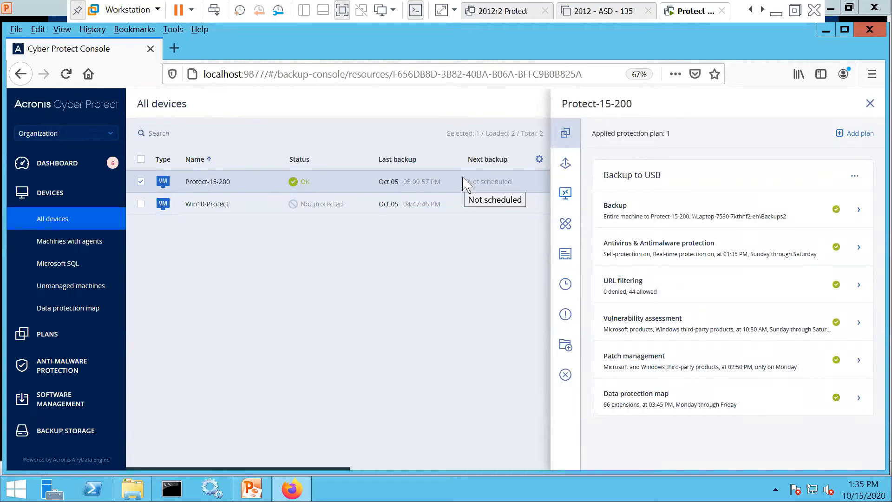
pyautogui.click(870, 103)
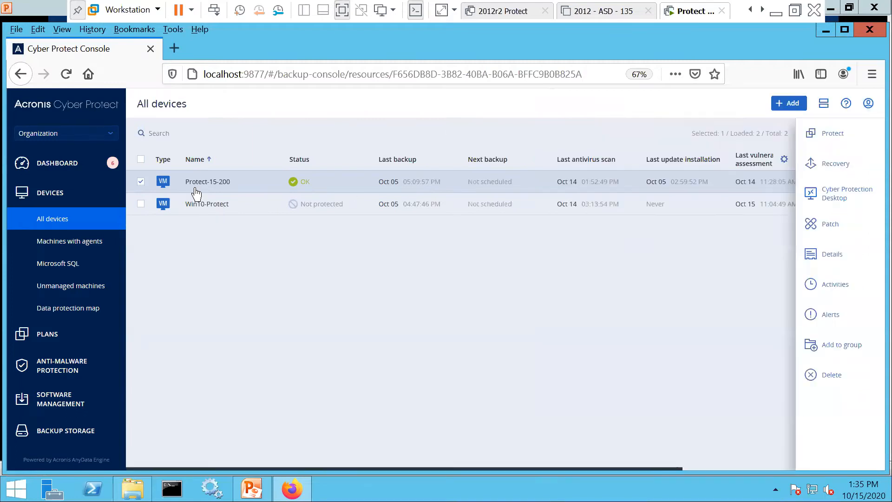
# Step: Start a new protection plan for only the Win10-Protect machine, with Entire machine as what to back up
pyautogui.click(141, 182)
pyautogui.click(140, 203)
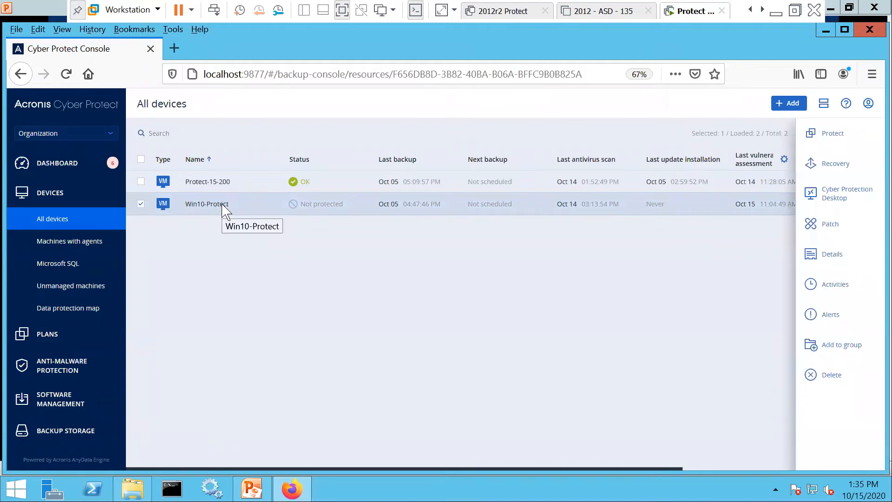
pyautogui.click(839, 138)
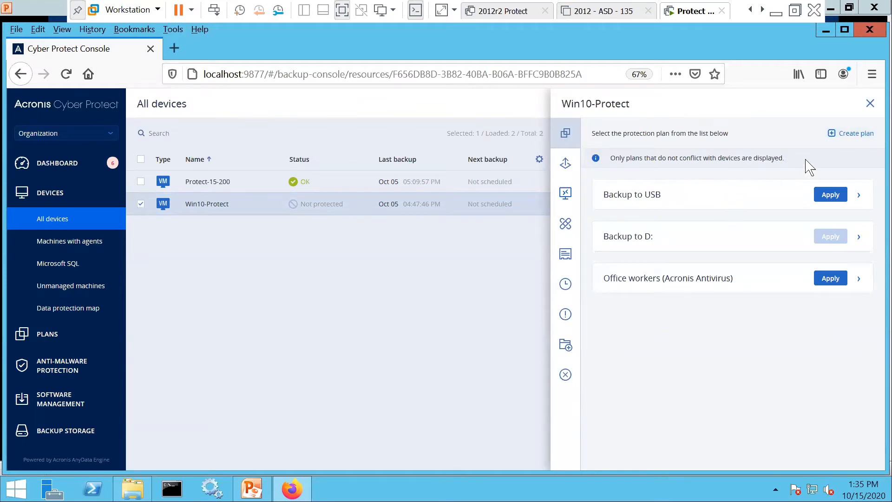
pyautogui.click(856, 136)
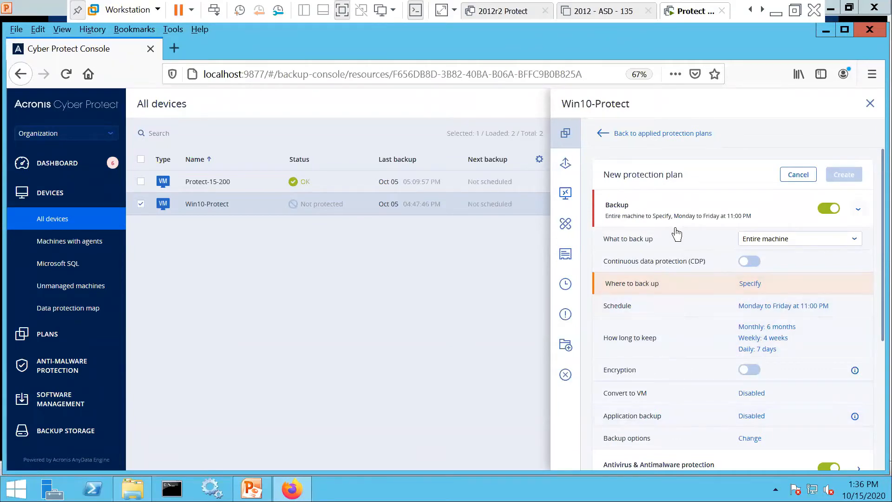
pyautogui.click(856, 243)
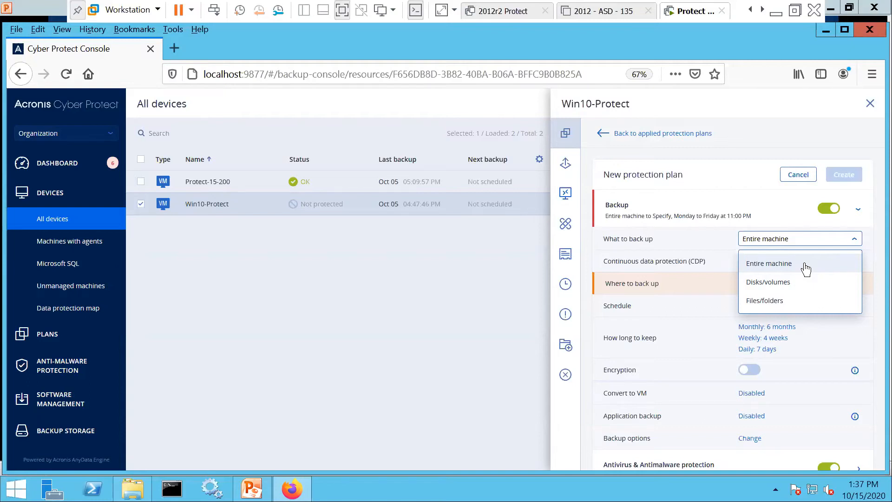
pyautogui.click(808, 267)
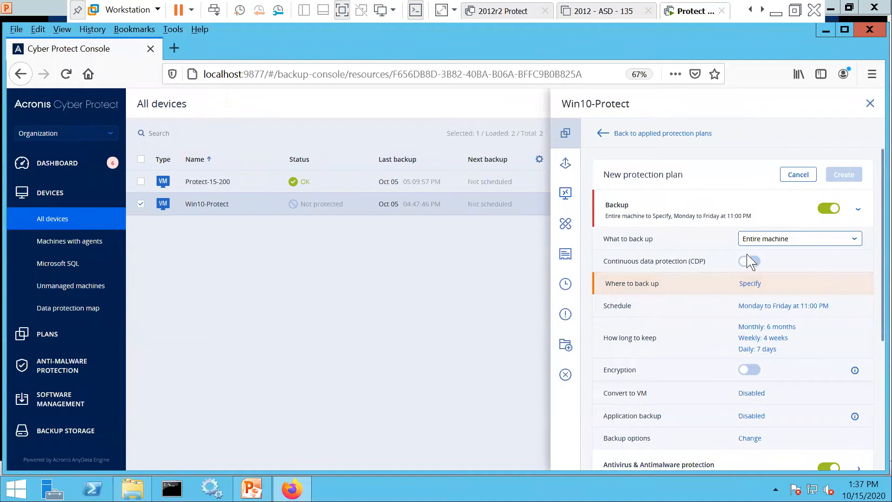
# Step: Enable continuous data protection (CDP) in the plan and accept the predefined application categories after reviewing the Office documents applications
pyautogui.click(755, 263)
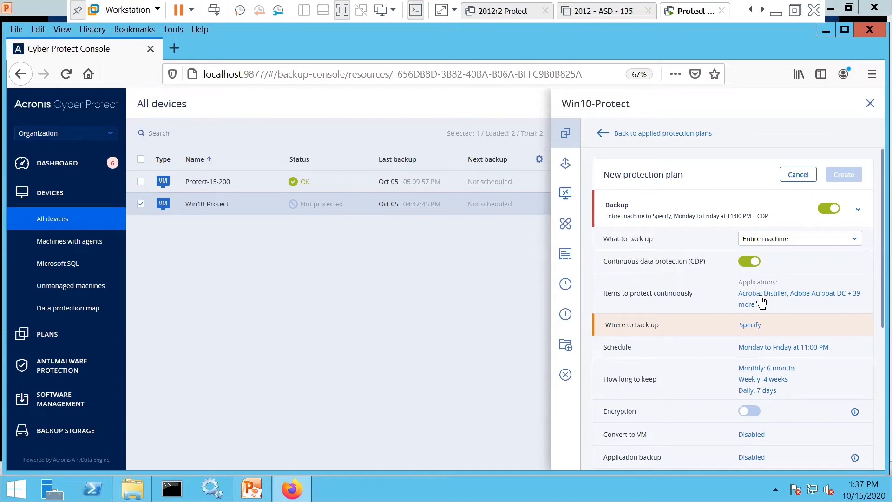
pyautogui.click(749, 307)
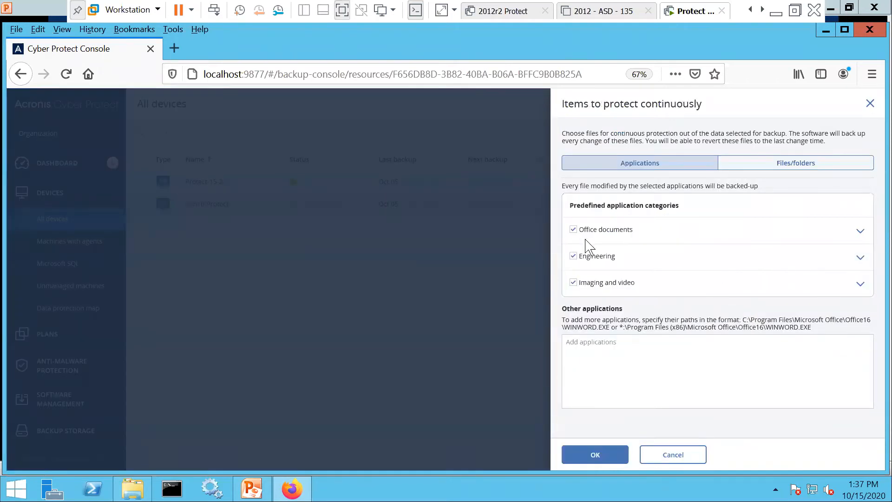
pyautogui.click(860, 232)
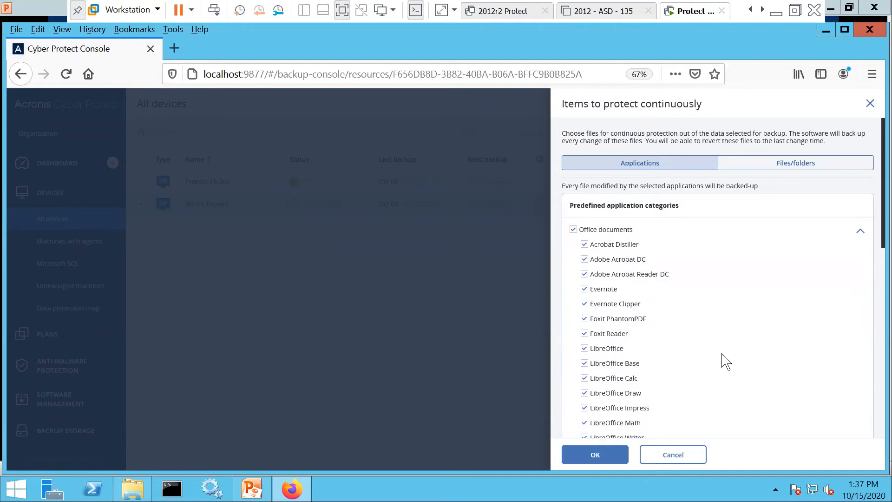
pyautogui.scroll(-3, 723, 360)
pyautogui.scroll(-2, 618, 381)
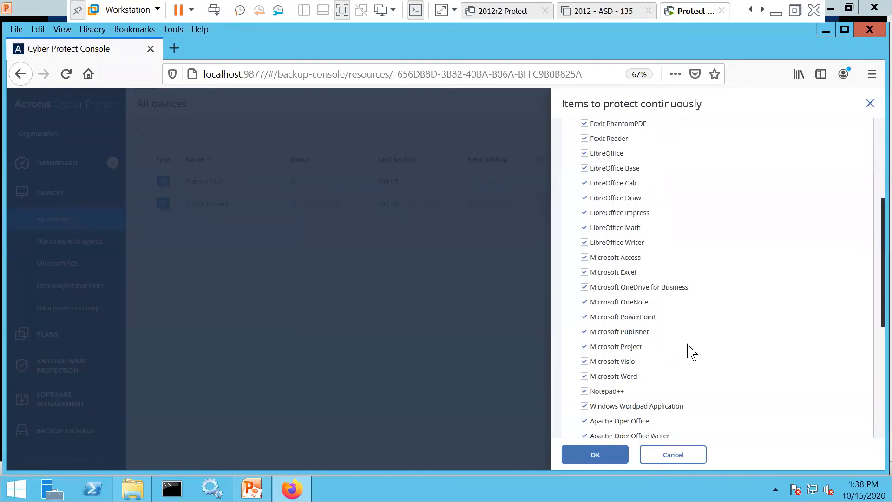
pyautogui.scroll(1, 705, 329)
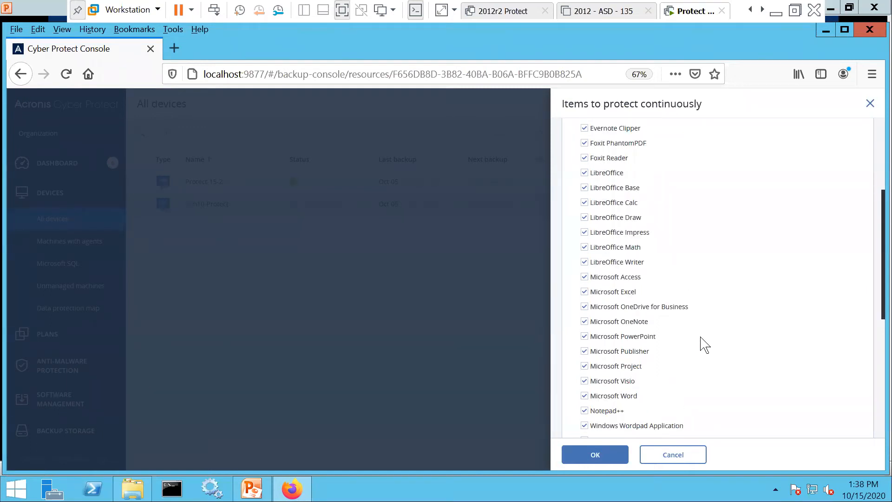
pyautogui.scroll(2, 603, 458)
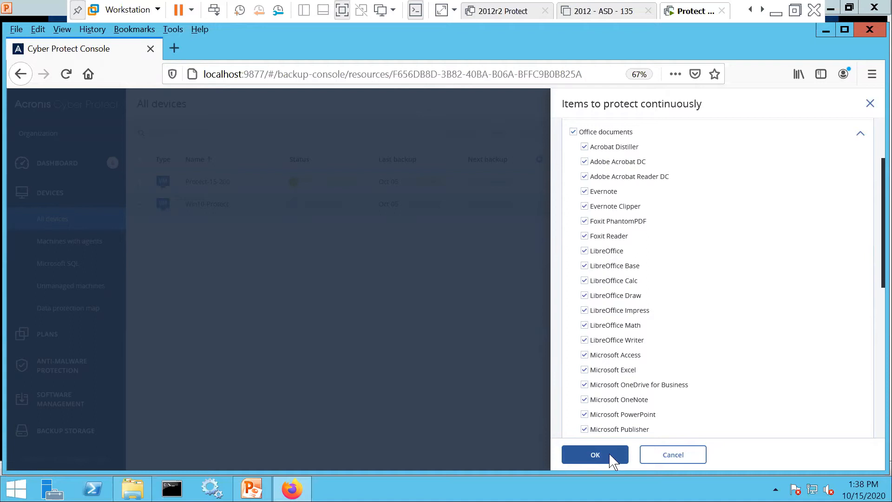
pyautogui.click(609, 456)
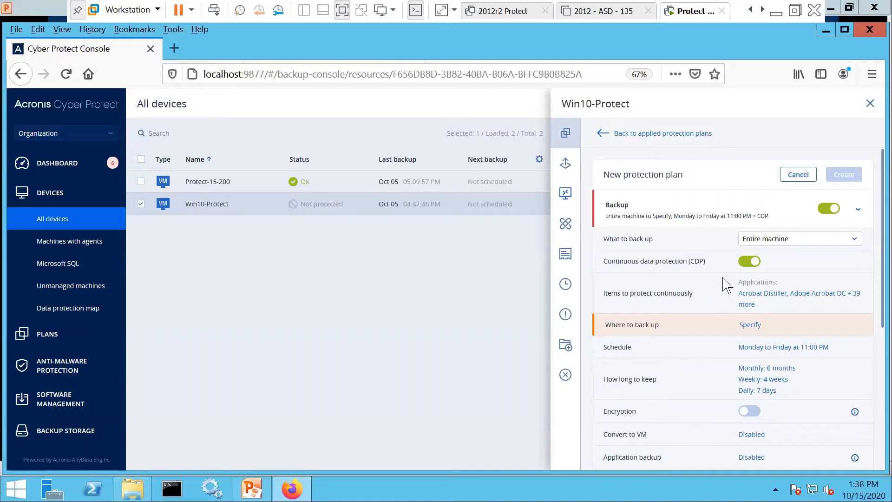
# Step: Check the Files/folders options for the items to protect continuously, without adding any files or folders
pyautogui.click(747, 306)
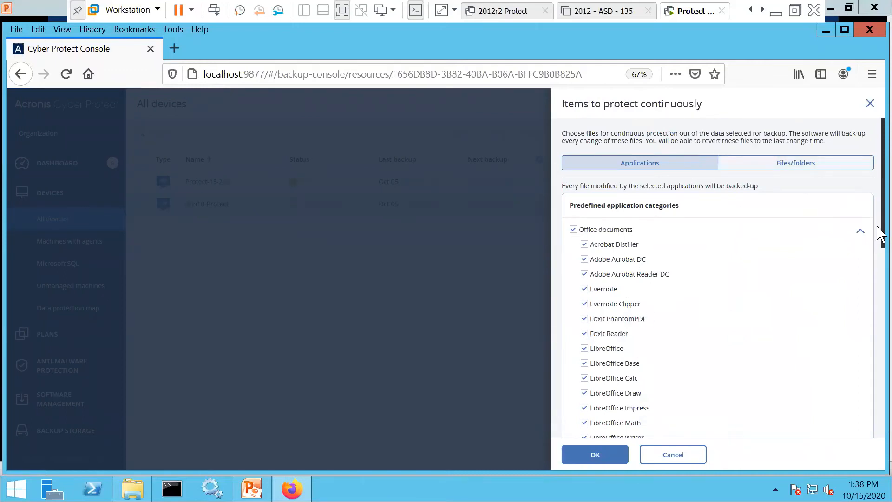
pyautogui.click(860, 231)
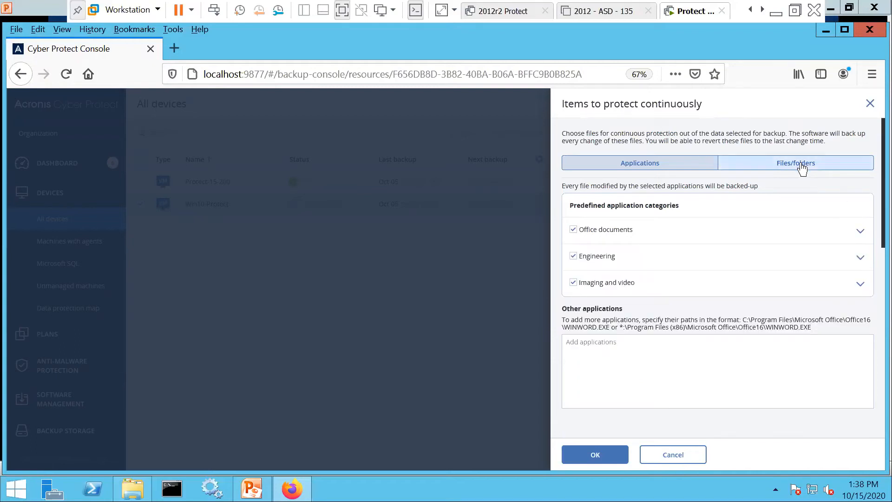
pyautogui.click(801, 168)
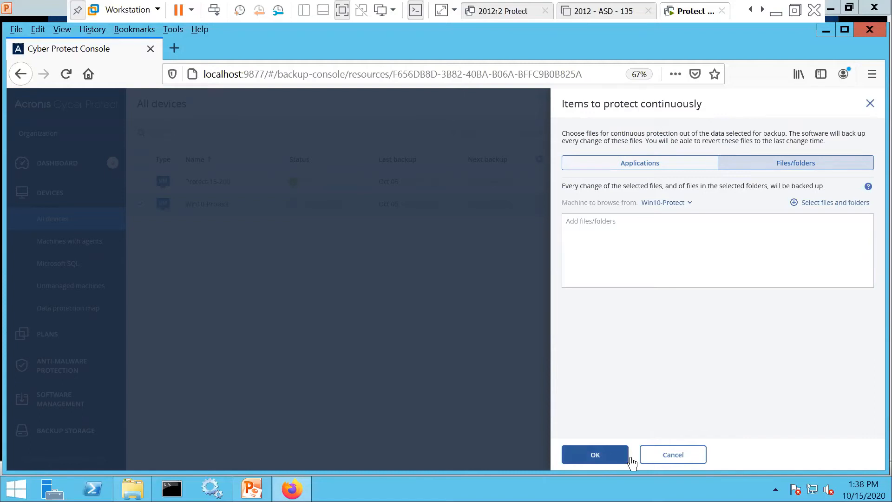
pyautogui.click(606, 457)
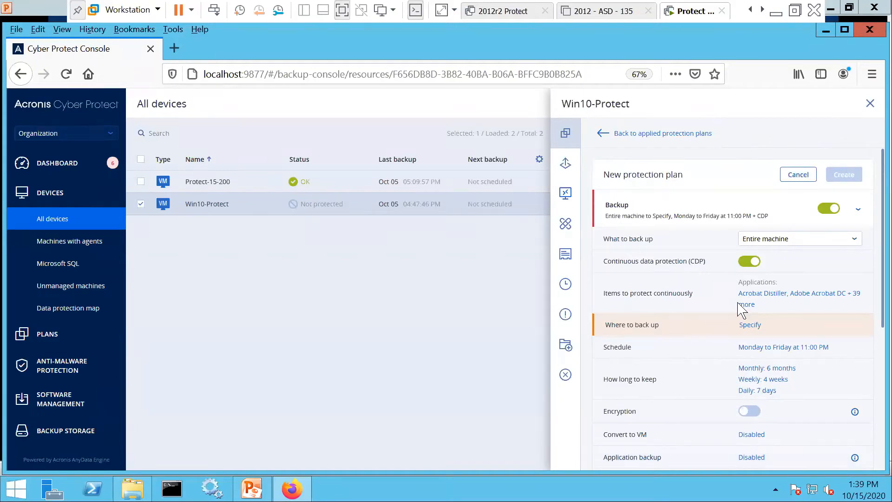
# Step: Set the plan's backup location to the network folder //laptop-7530-7kthnf2-eh/Backups2/
pyautogui.click(758, 325)
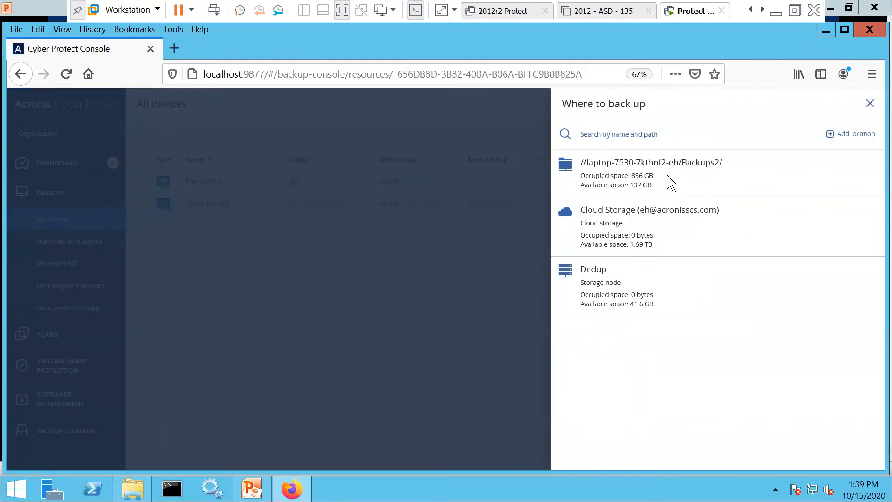
pyautogui.click(618, 176)
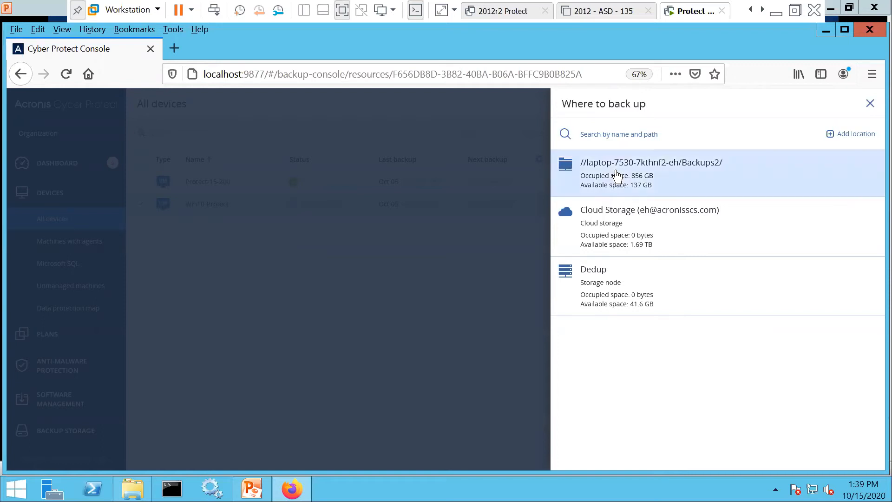
pyautogui.click(622, 176)
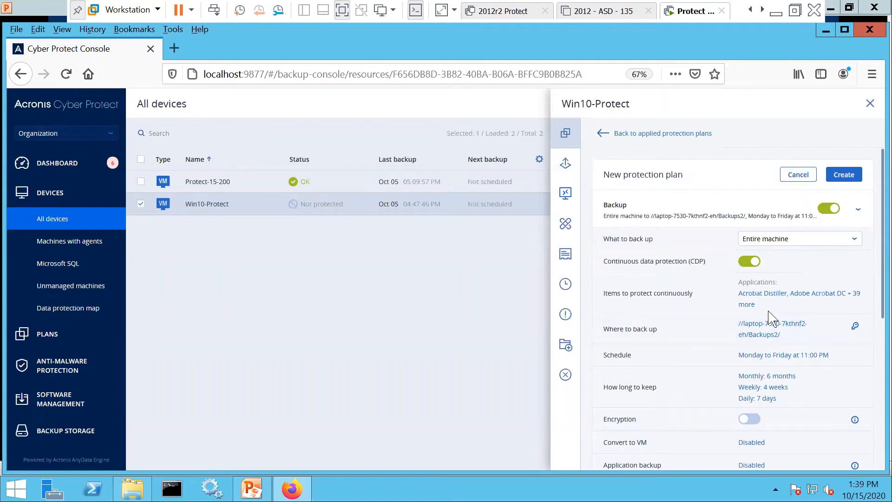
# Step: Add Sunday and Saturday to the plan's weekly backup schedule, keeping the Always incremental (single-file) scheme and Schedule by time
pyautogui.click(783, 355)
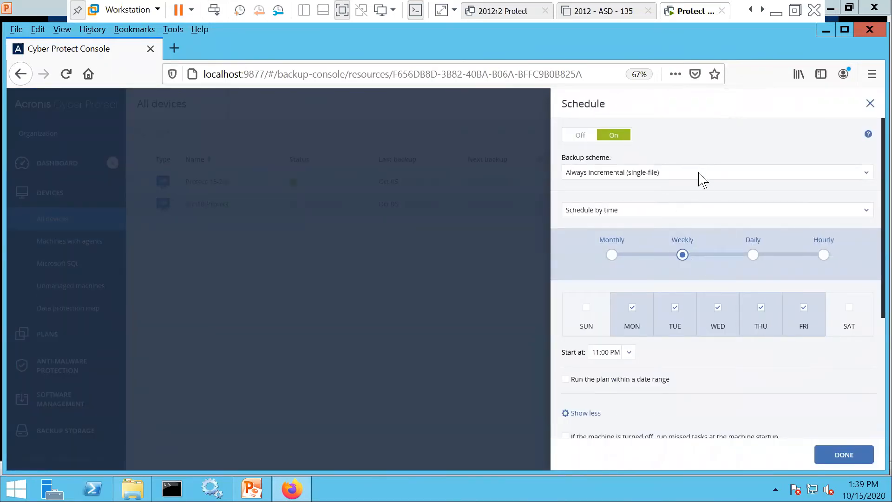
pyautogui.click(867, 174)
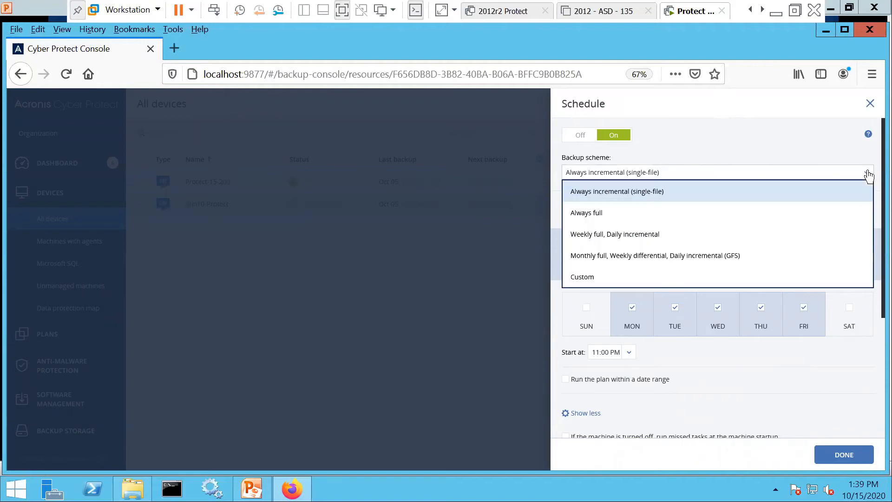
pyautogui.click(731, 198)
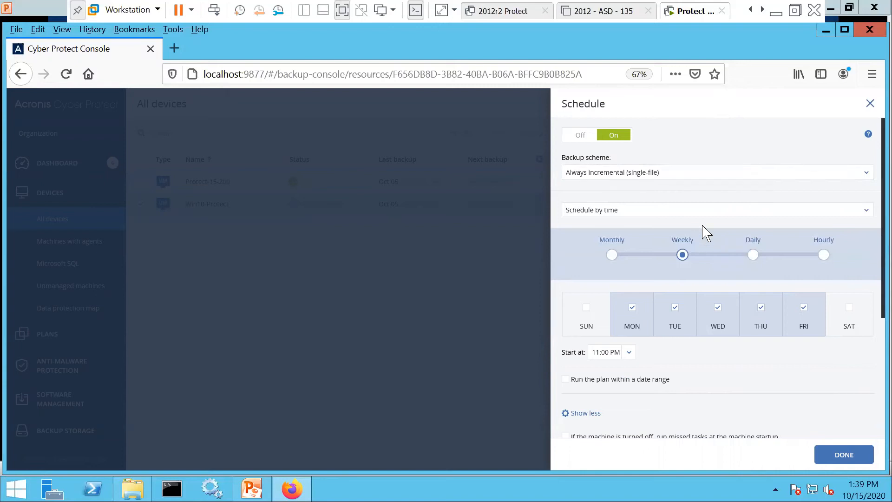
pyautogui.click(865, 215)
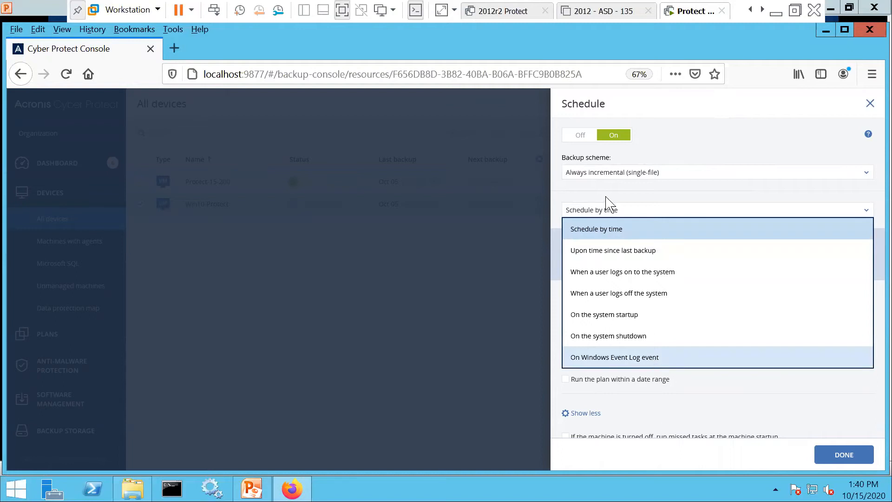
pyautogui.click(643, 207)
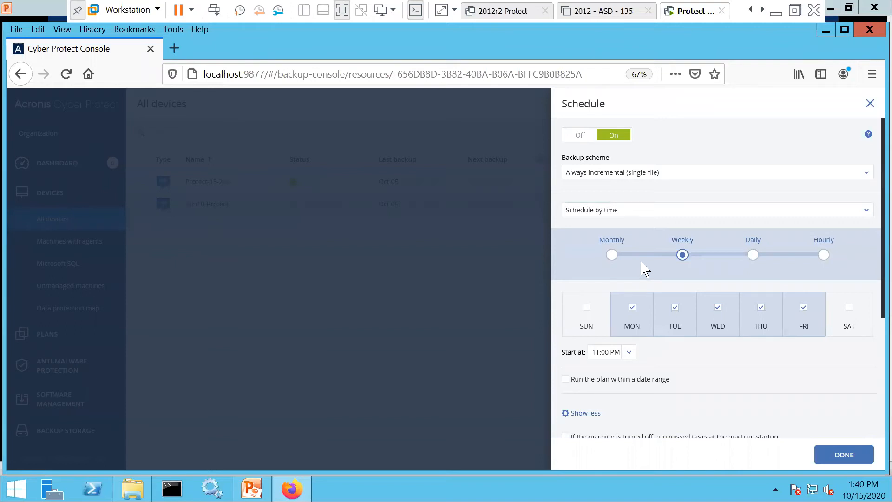
pyautogui.click(584, 312)
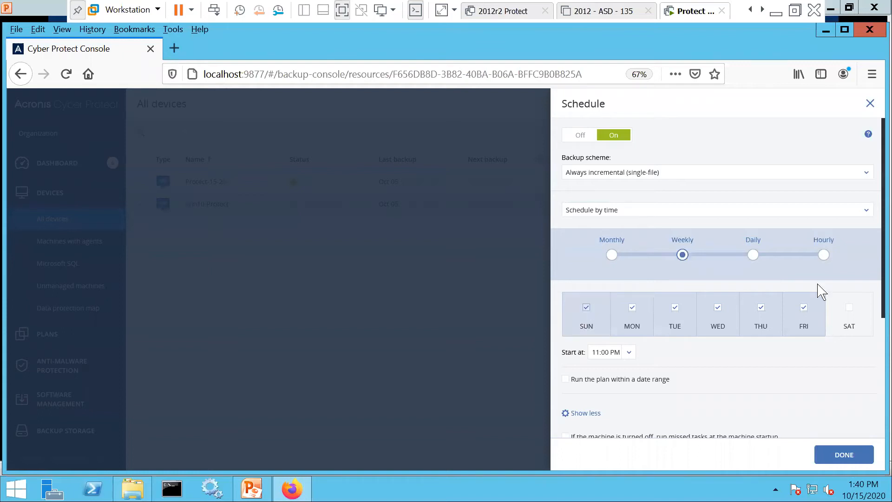
pyautogui.click(849, 314)
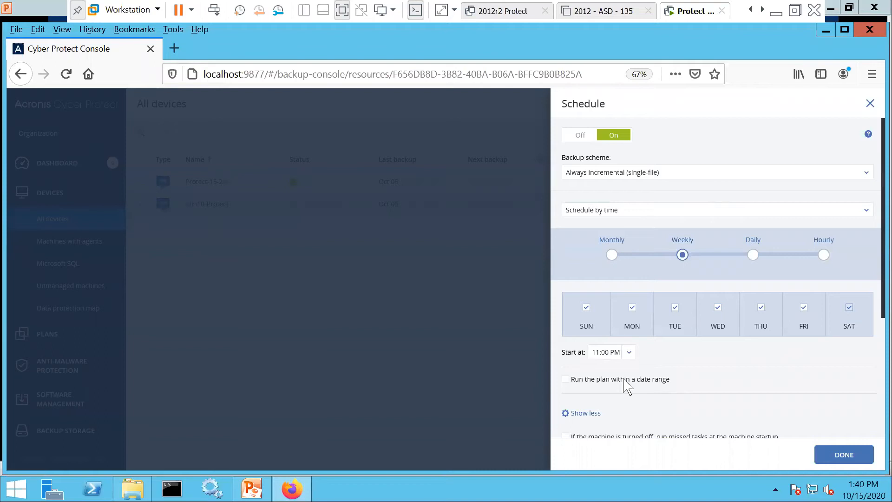
# Step: Review the schedule's missed-task, sleep mode and start condition options, and save the schedule with its 11:00 PM start time
pyautogui.scroll(-3, 763, 348)
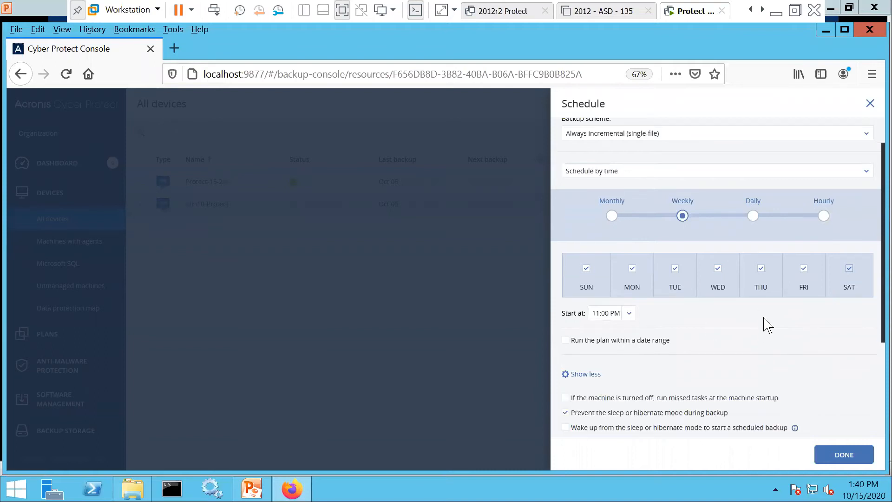
pyautogui.scroll(-1, 766, 325)
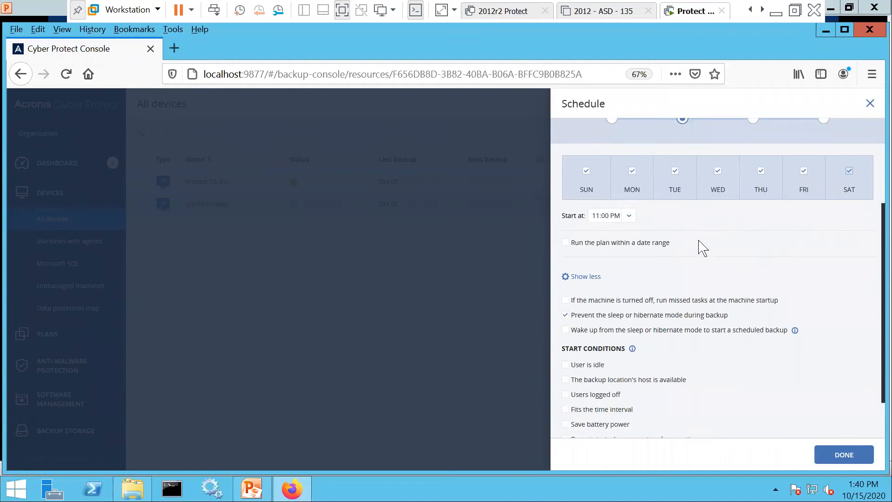
pyautogui.scroll(-2, 707, 253)
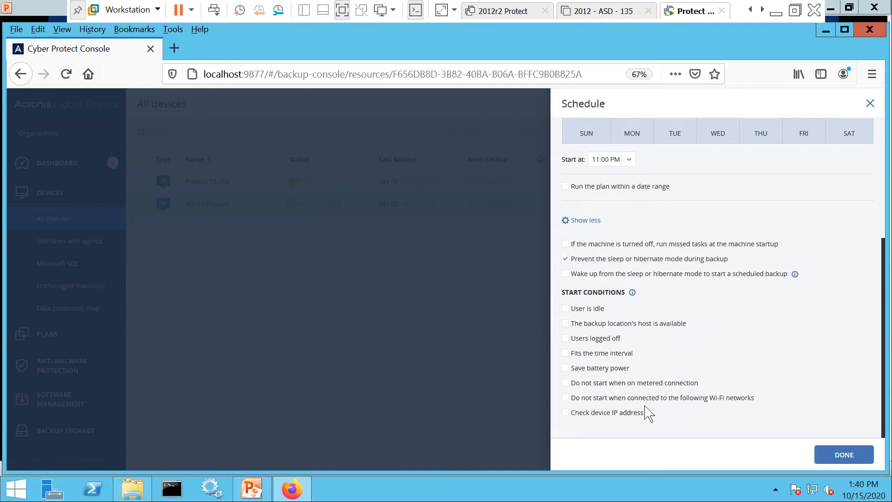
pyautogui.click(849, 457)
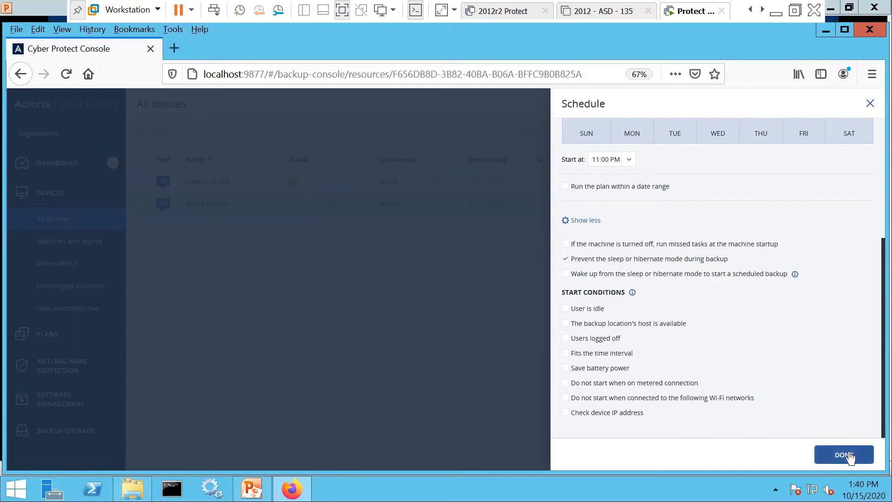
pyautogui.click(850, 457)
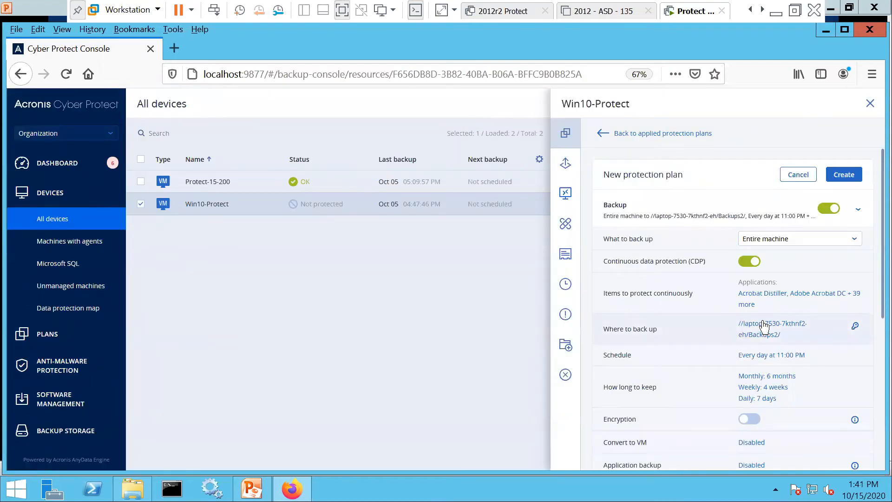
# Step: Review the cleanup rules by backup age for the primary location, accept them as set, and look over the remaining backup settings
pyautogui.click(755, 390)
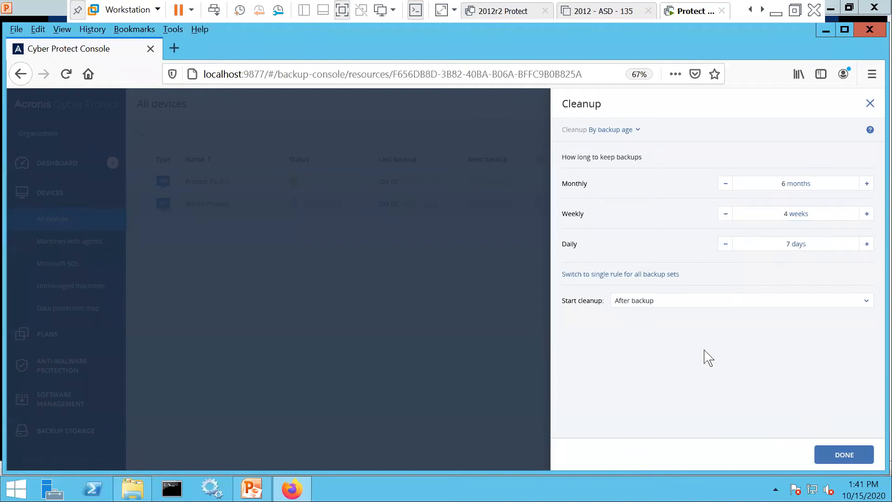
pyautogui.click(836, 455)
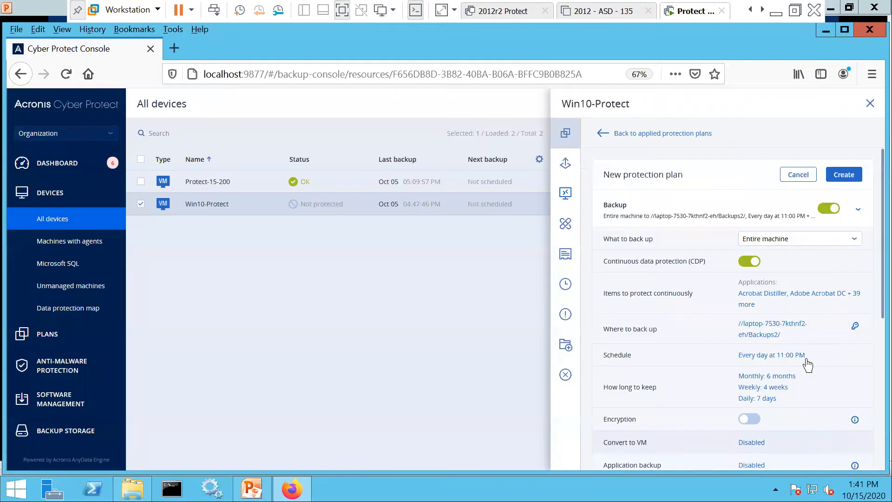
pyautogui.scroll(-3, 790, 298)
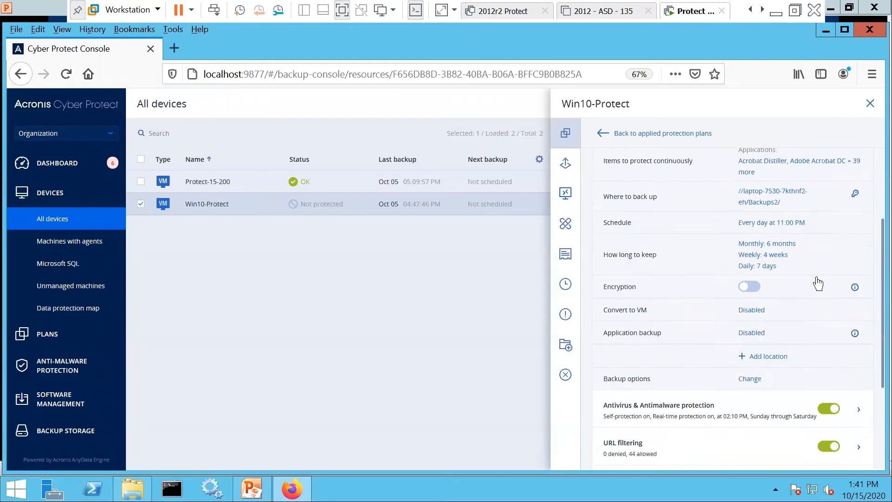
pyautogui.scroll(-1, 818, 283)
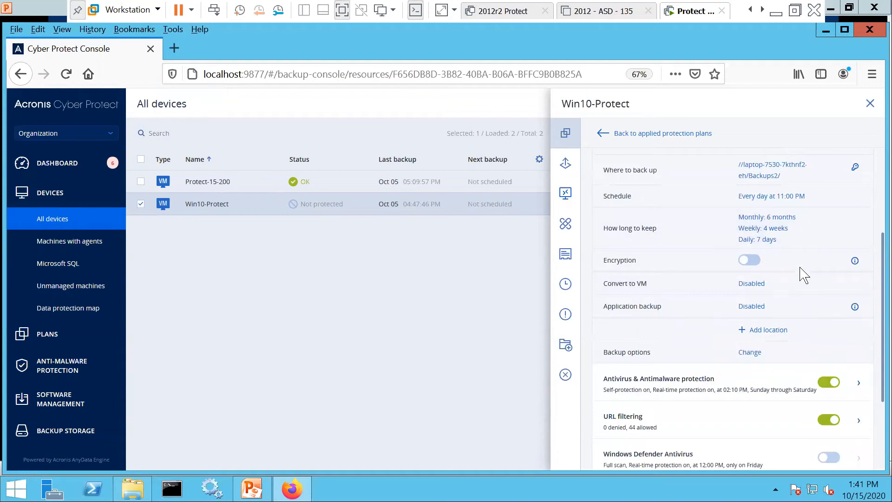
pyautogui.scroll(2, 804, 274)
pyautogui.scroll(2, 659, 195)
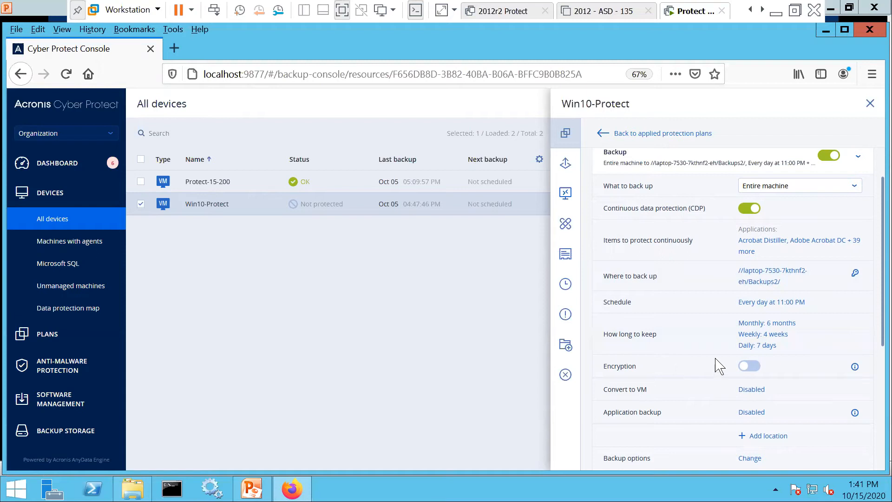
# Step: Check the plan's encryption algorithm choices and the application backup options, without enabling either one
pyautogui.click(754, 370)
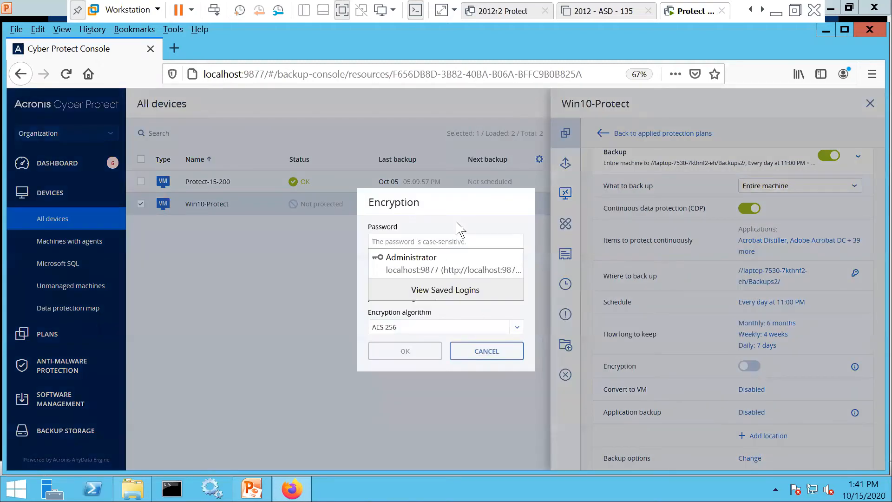
pyautogui.click(471, 241)
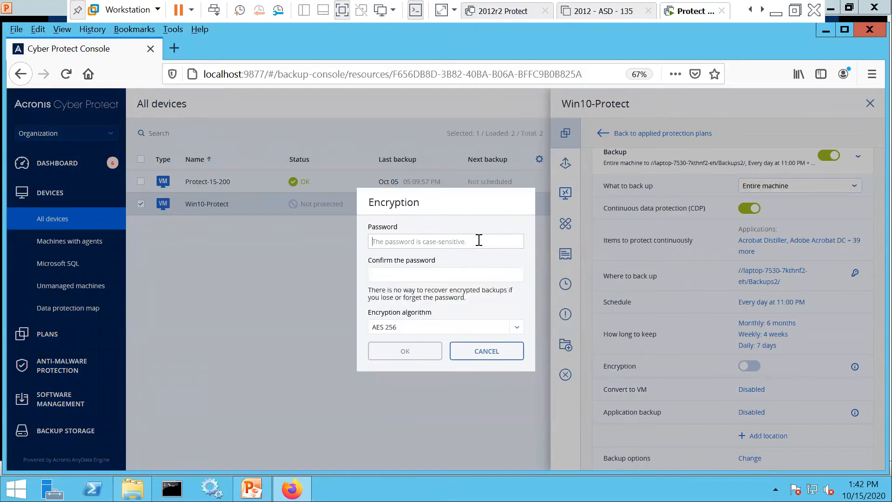
pyautogui.click(518, 328)
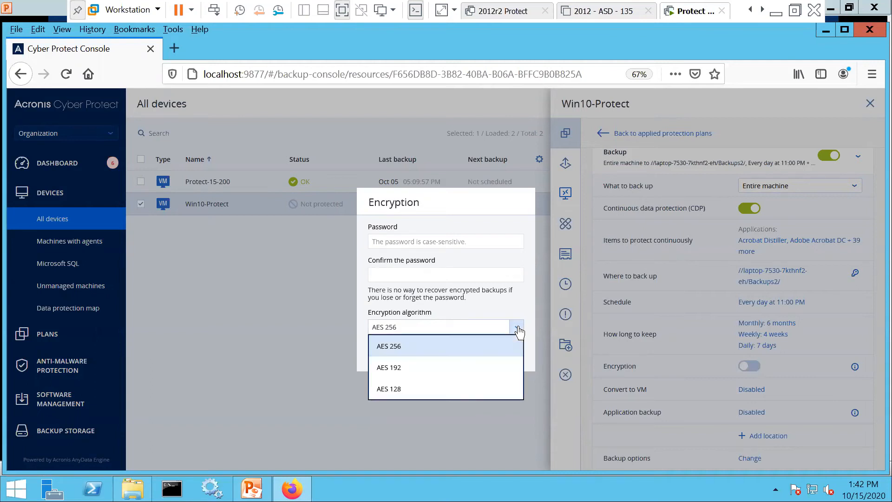
pyautogui.click(518, 329)
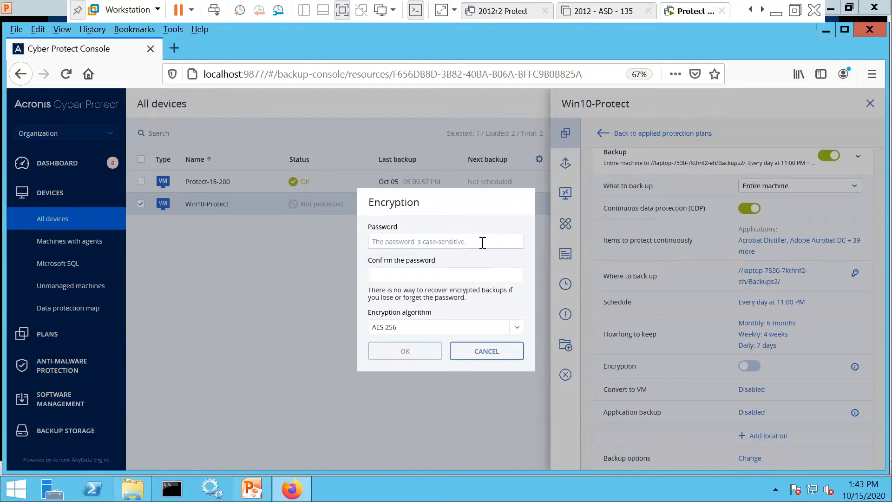
pyautogui.click(470, 353)
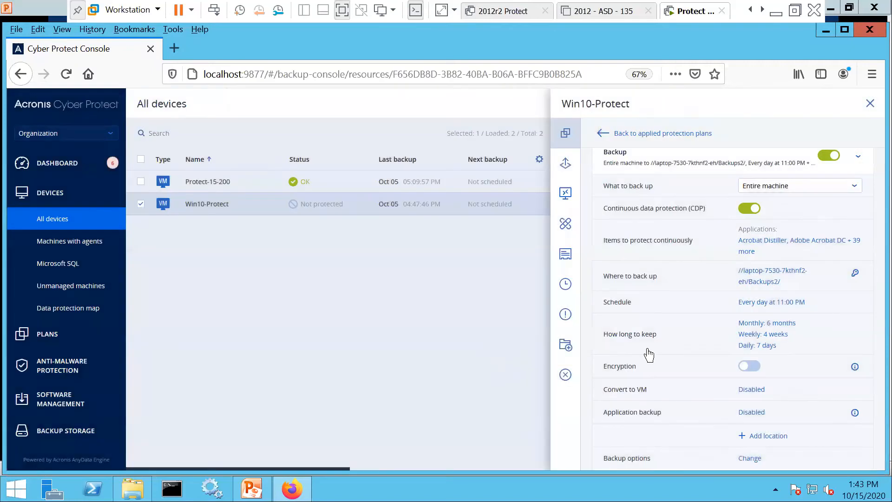
pyautogui.click(753, 412)
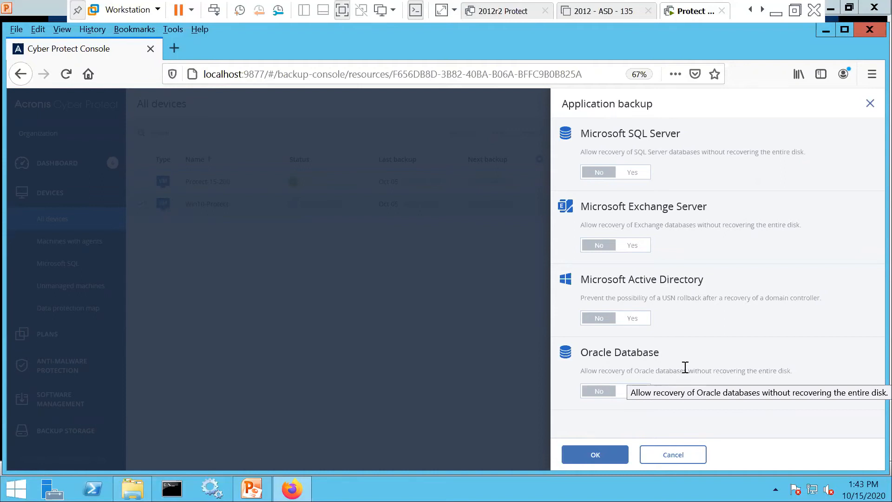
pyautogui.click(662, 457)
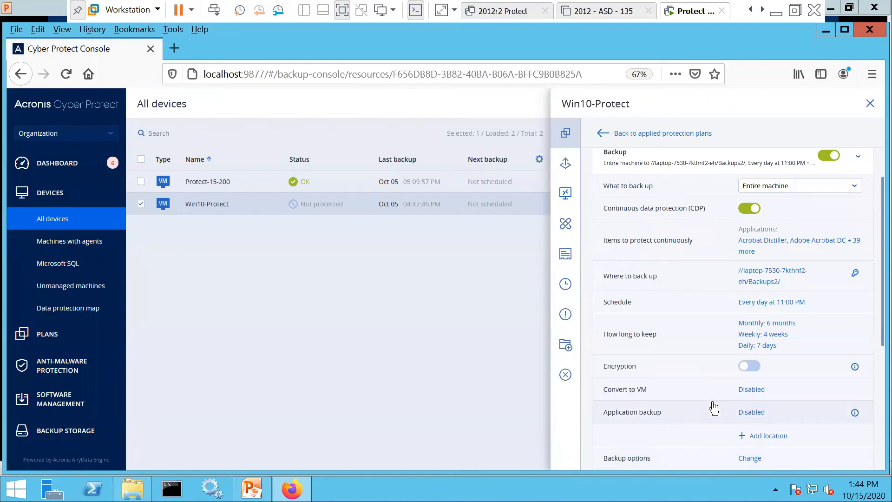
# Step: Add Cloud Storage as the plan's 2nd backup location and enter the cloud account password to authorize it
pyautogui.click(763, 437)
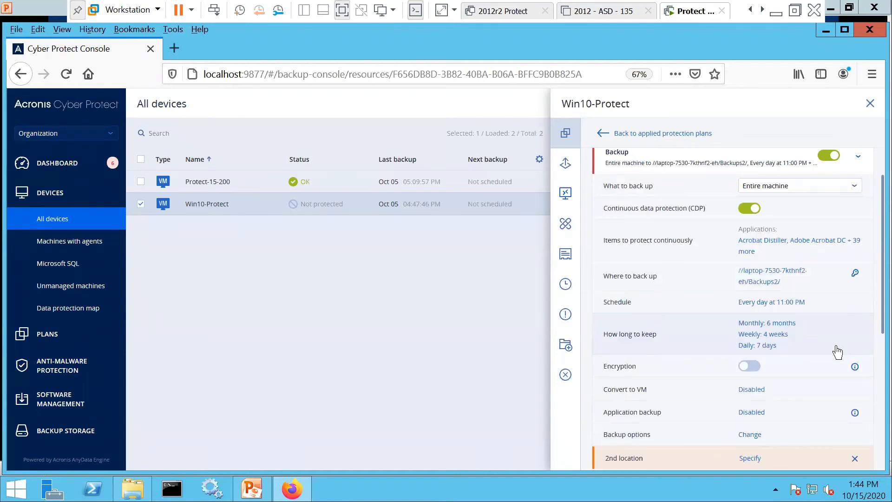
pyautogui.scroll(-5, 790, 274)
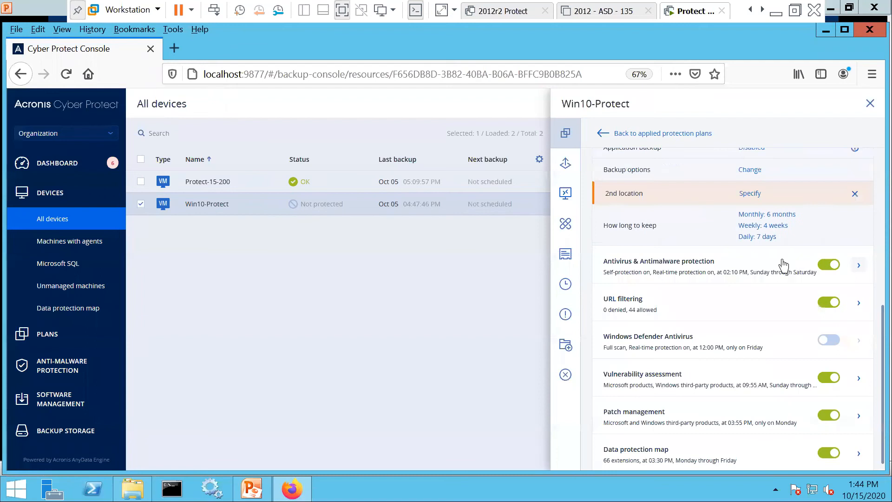
pyautogui.click(750, 194)
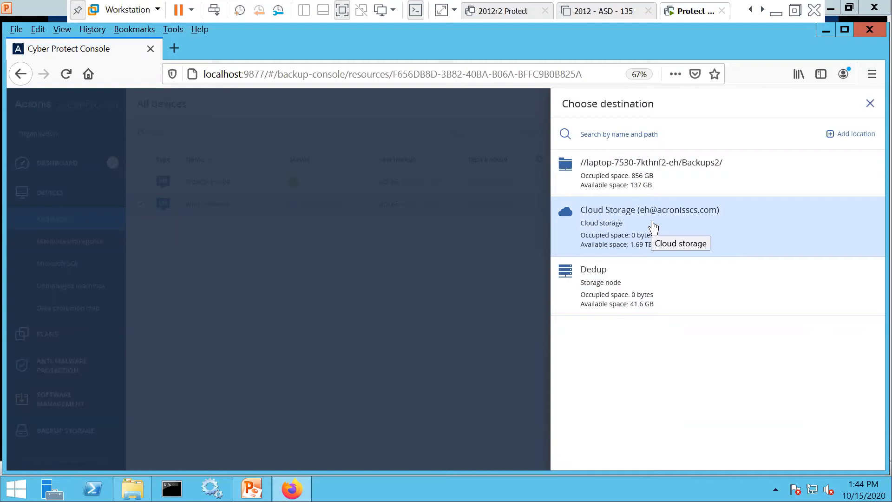
pyautogui.click(652, 226)
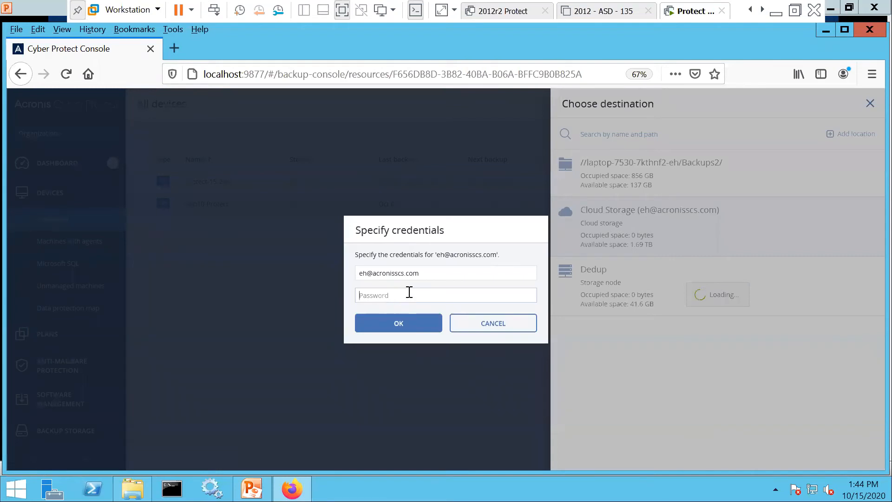
pyautogui.click(409, 292)
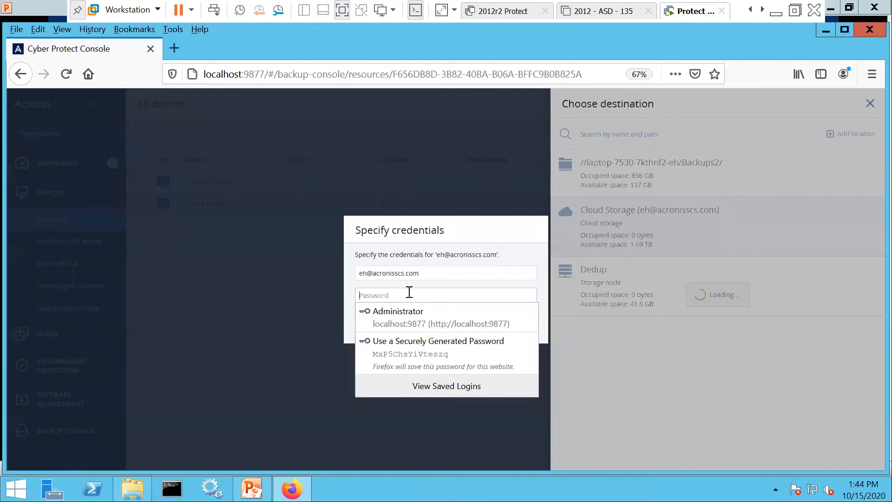
pyautogui.write('••••••••••')
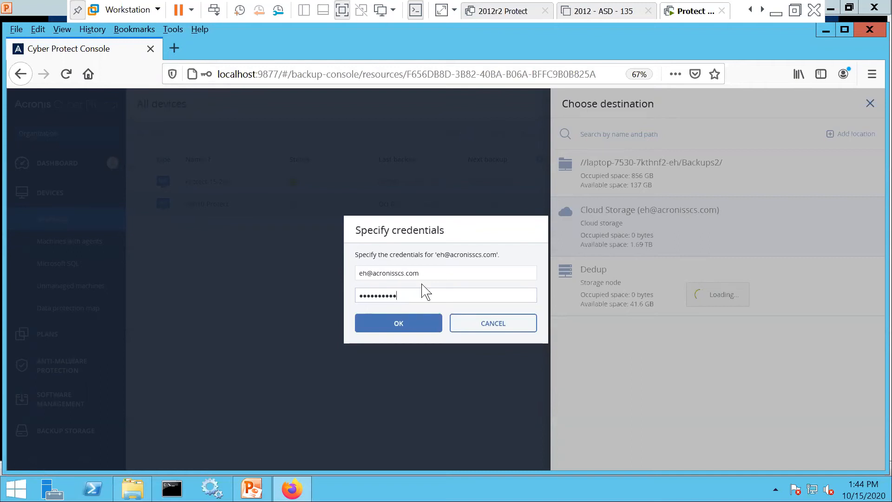
pyautogui.click(402, 330)
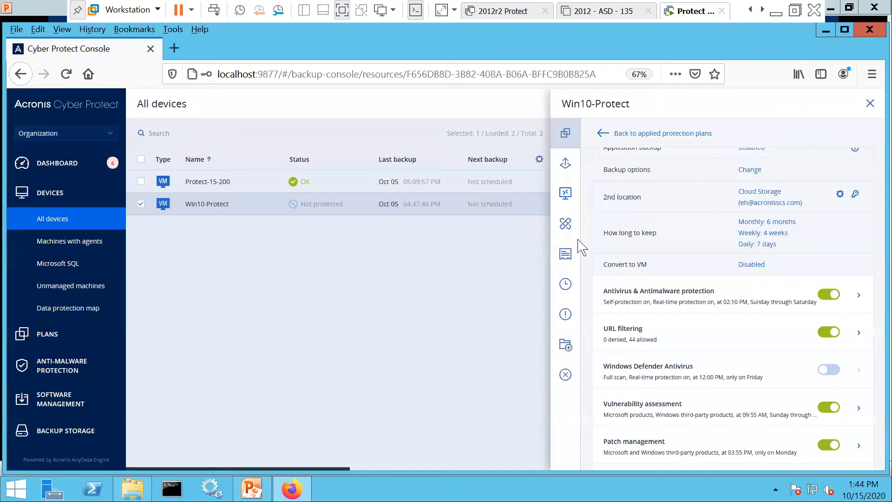
# Step: Switch the 2nd location's cleanup to a single rule for all backup sets and keep its backups for 72 months
pyautogui.scroll(-2, 707, 290)
pyautogui.scroll(8, 709, 293)
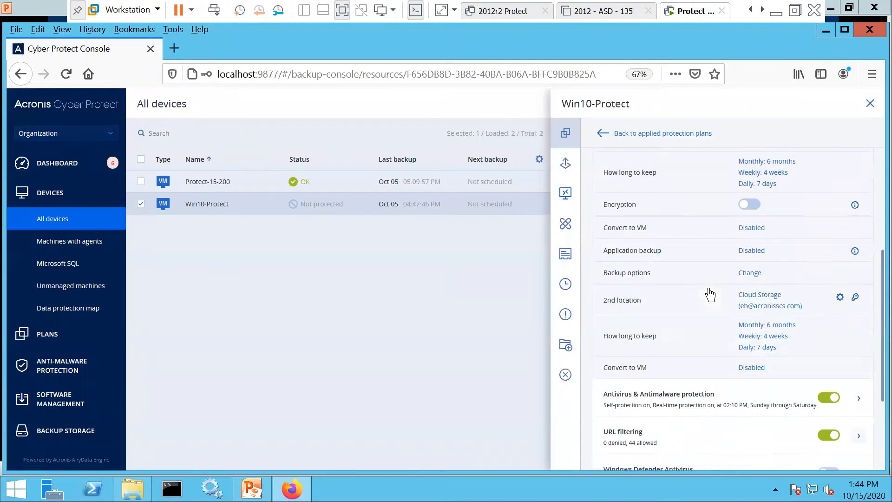
pyautogui.scroll(-1, 748, 325)
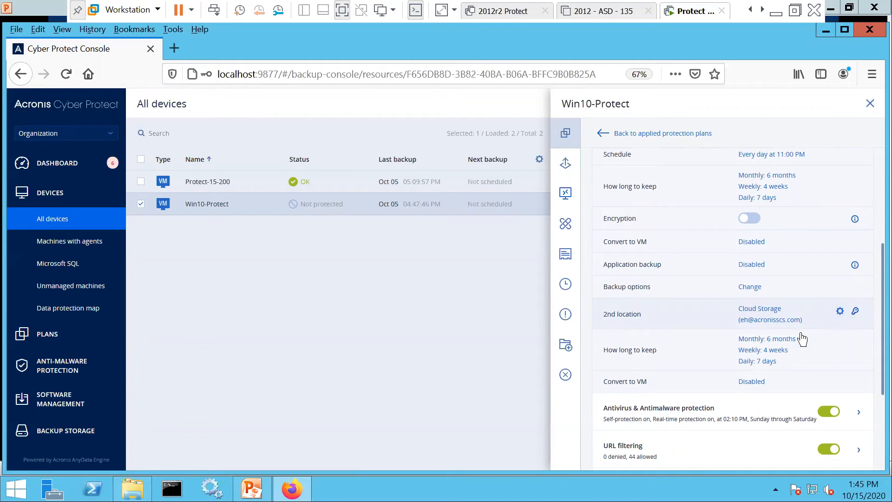
pyautogui.click(779, 356)
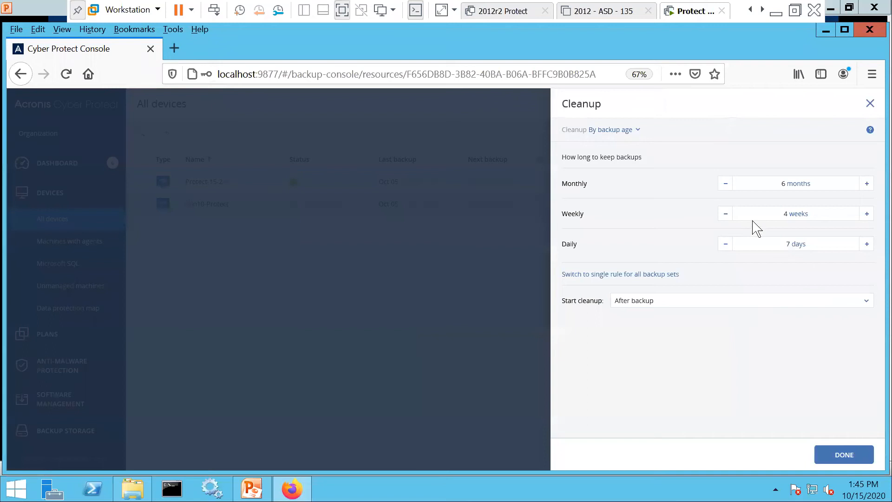
pyautogui.click(648, 274)
pyautogui.click(587, 168)
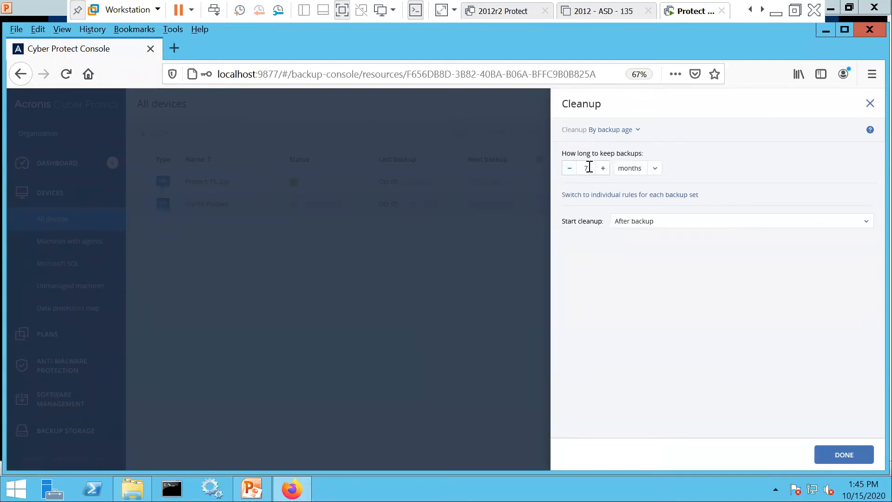
pyautogui.write('2')
pyautogui.click(834, 460)
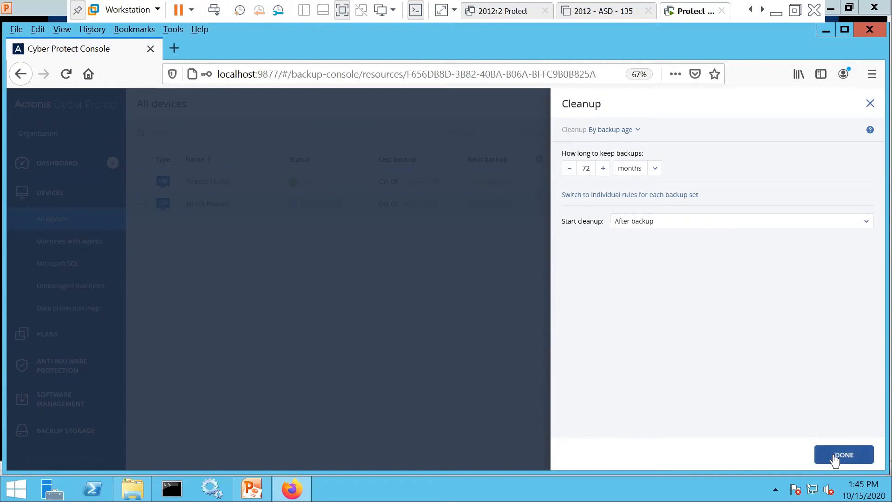
pyautogui.click(834, 460)
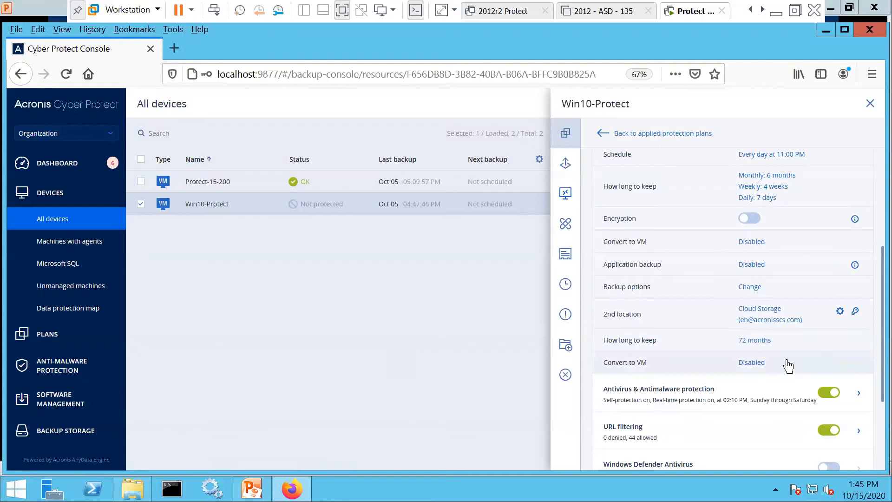
# Step: Expand the plan's Antivirus & Antimalware protection module to examine its settings
pyautogui.scroll(-3, 790, 299)
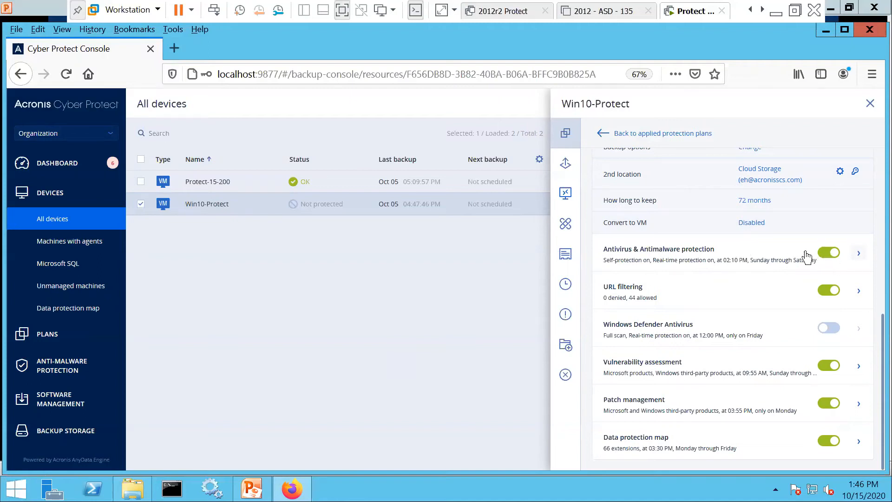
pyautogui.click(859, 259)
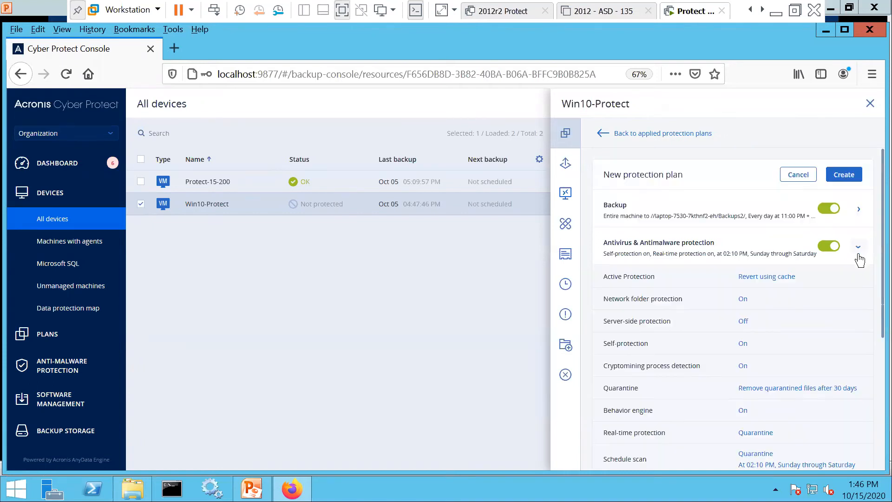
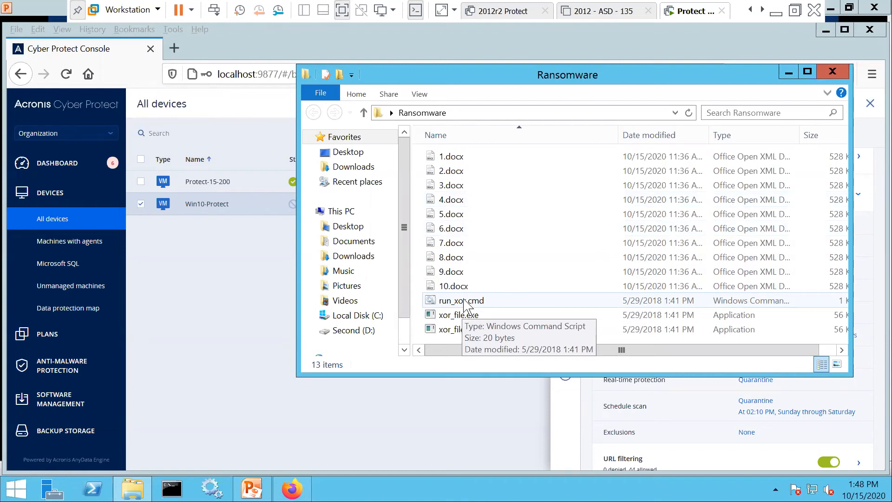
# Step: In File Explorer, run run_xor.cmd from the Ransomware folder and open 1.docx to check its contents
pyautogui.doubleClick(464, 302)
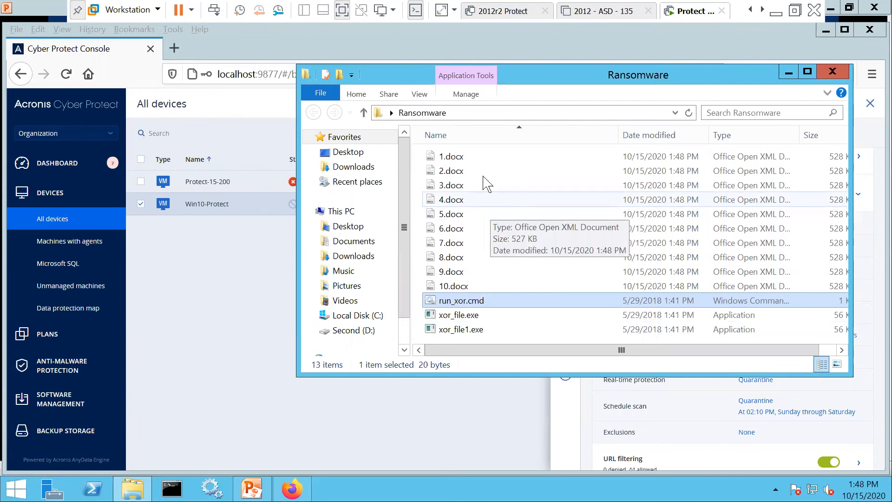
pyautogui.doubleClick(460, 158)
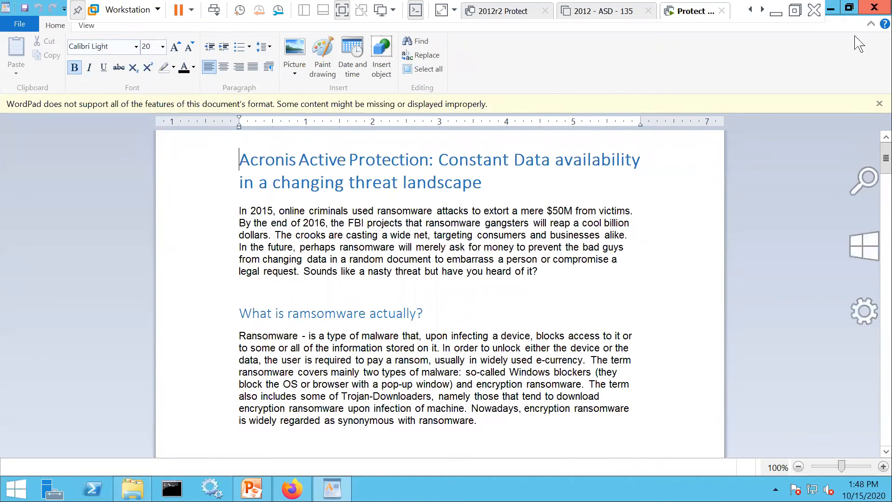
# Step: Close 1.docx and the Ransomware folder window, and examine the remaining Antivirus & Antimalware protection settings of the plan
pyautogui.click(875, 8)
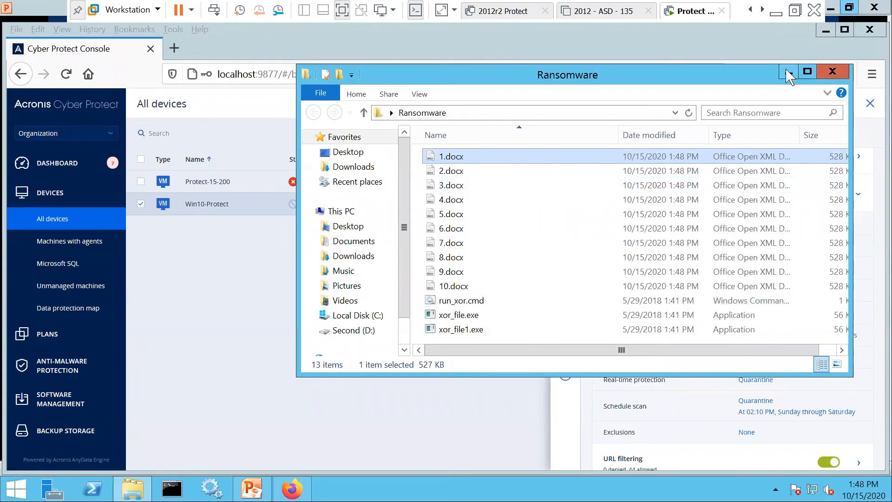
pyautogui.click(838, 70)
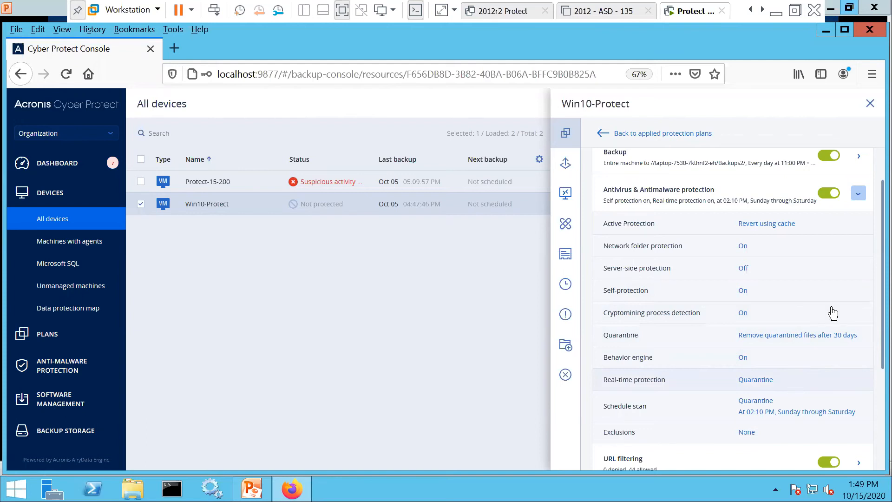
pyautogui.scroll(-3, 830, 308)
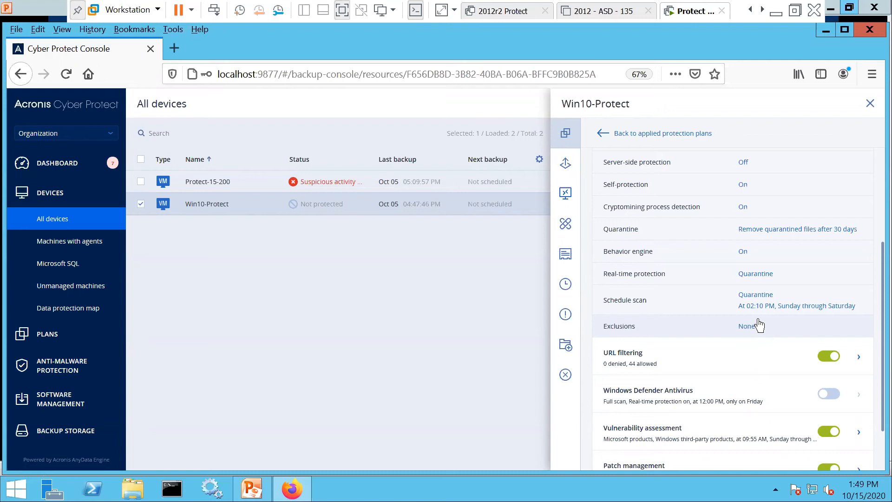
pyautogui.scroll(-3, 669, 297)
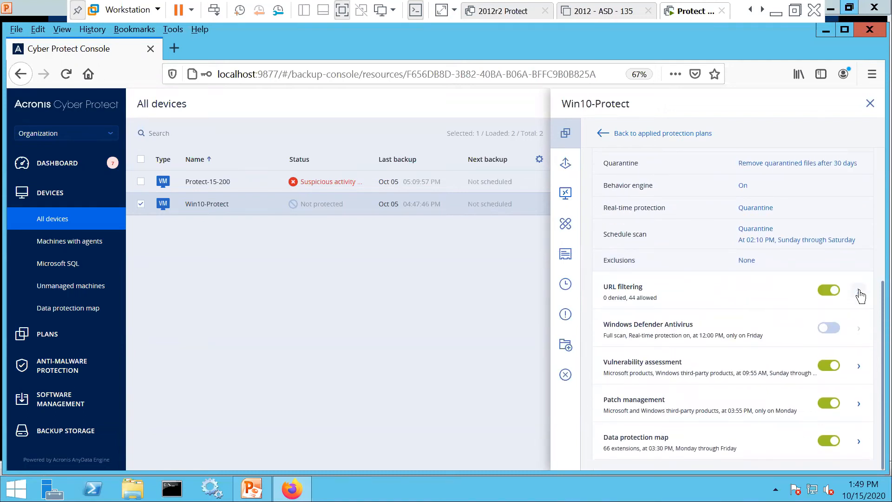
pyautogui.click(859, 291)
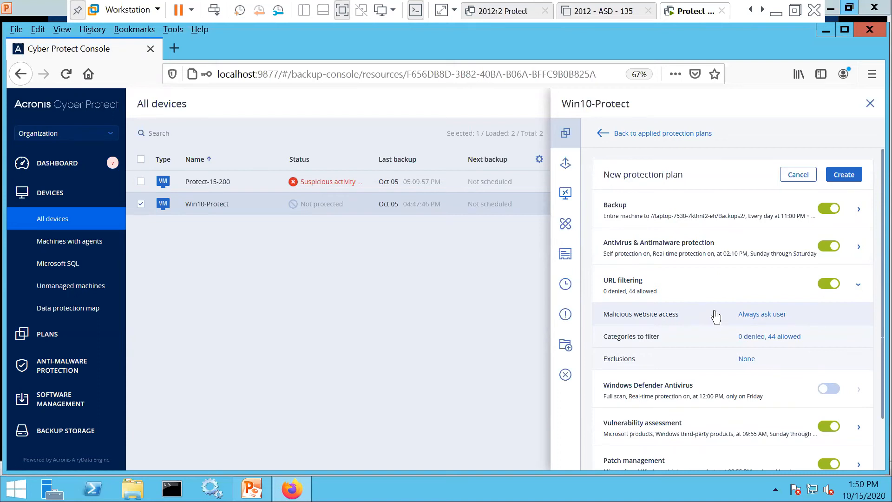
pyautogui.click(749, 362)
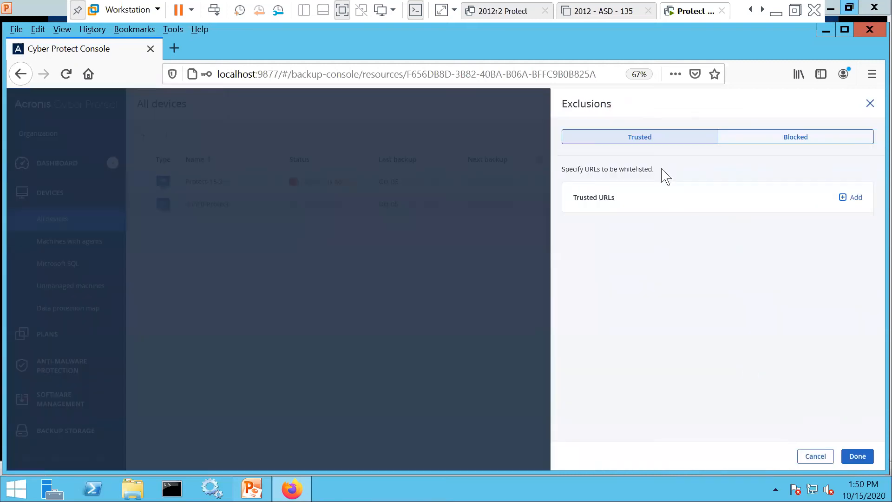
pyautogui.click(776, 139)
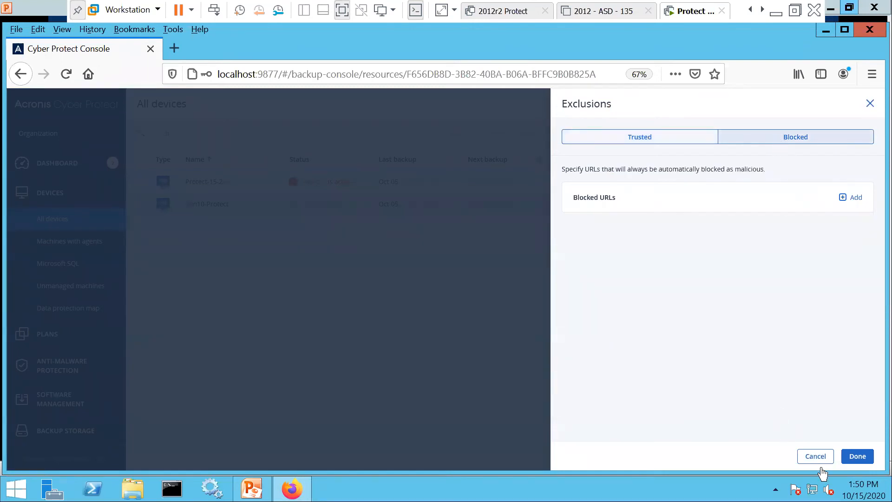
pyautogui.click(857, 199)
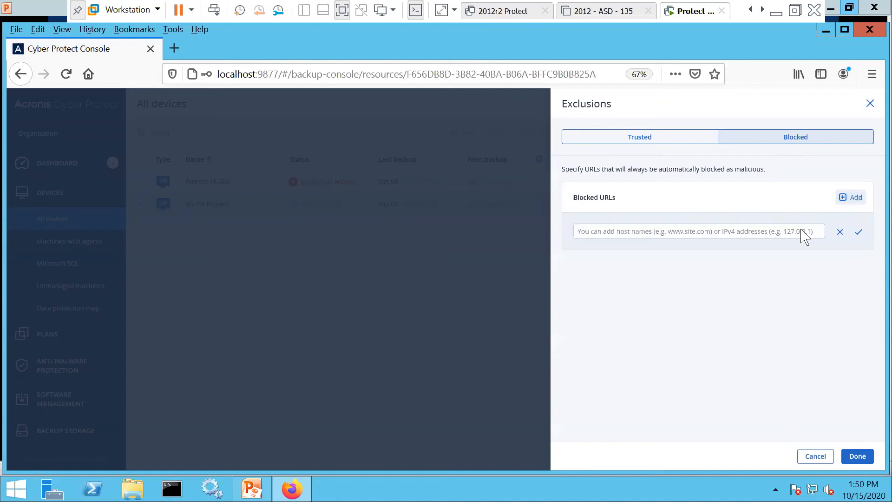
pyautogui.click(744, 237)
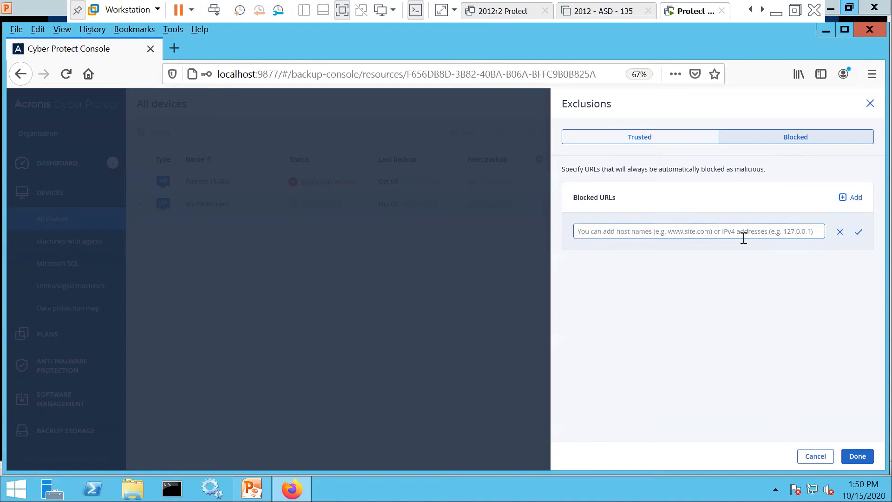
pyautogui.write('www.ve')
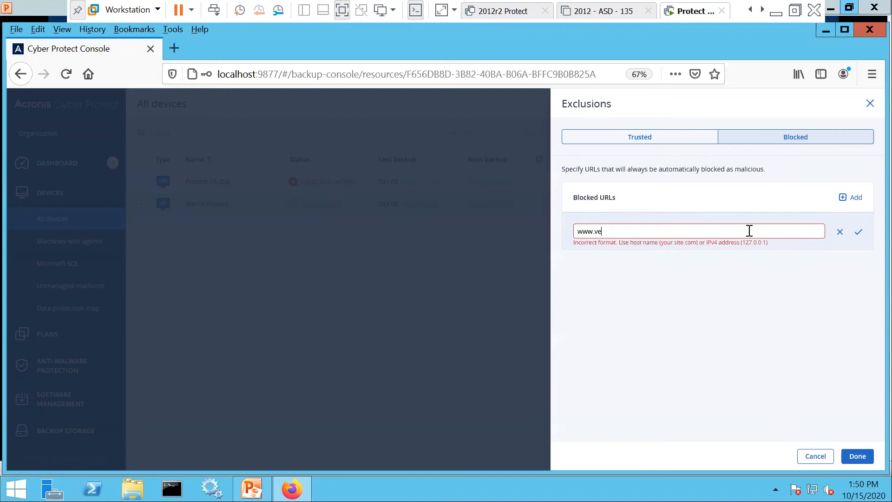
pyautogui.write('eam.com')
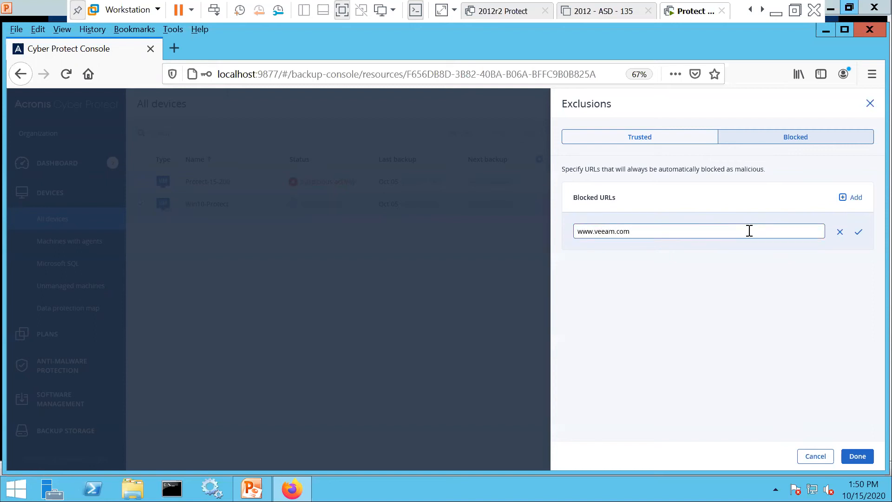
pyautogui.click(858, 231)
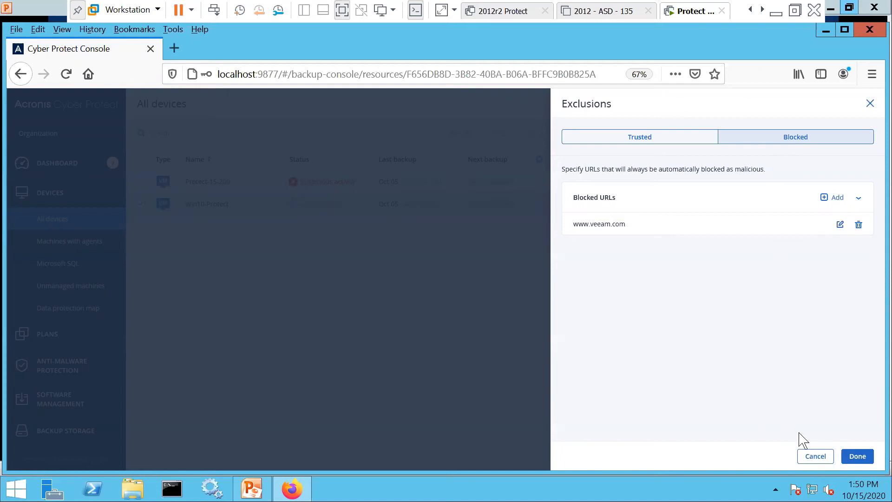
pyautogui.click(857, 456)
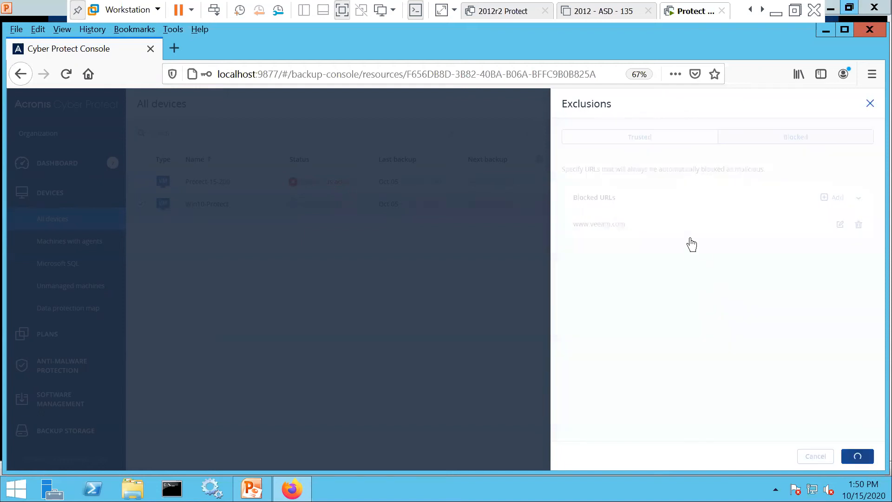
pyautogui.scroll(-3, 720, 290)
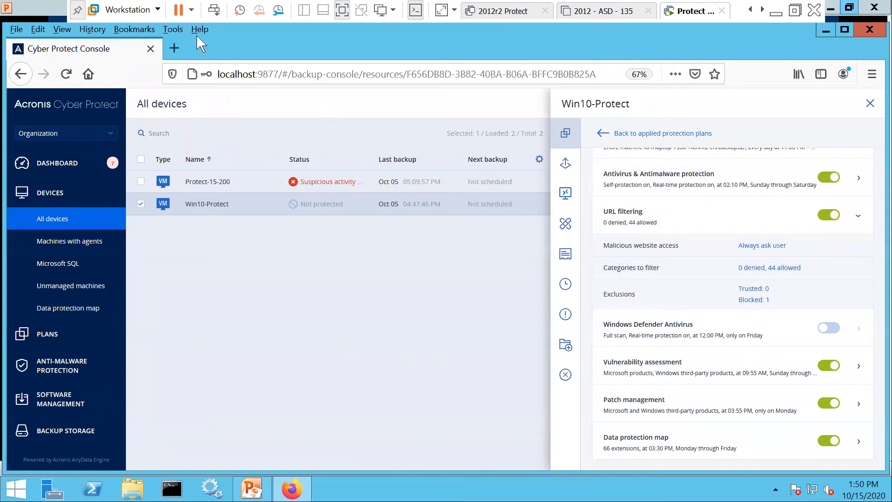
pyautogui.click(174, 49)
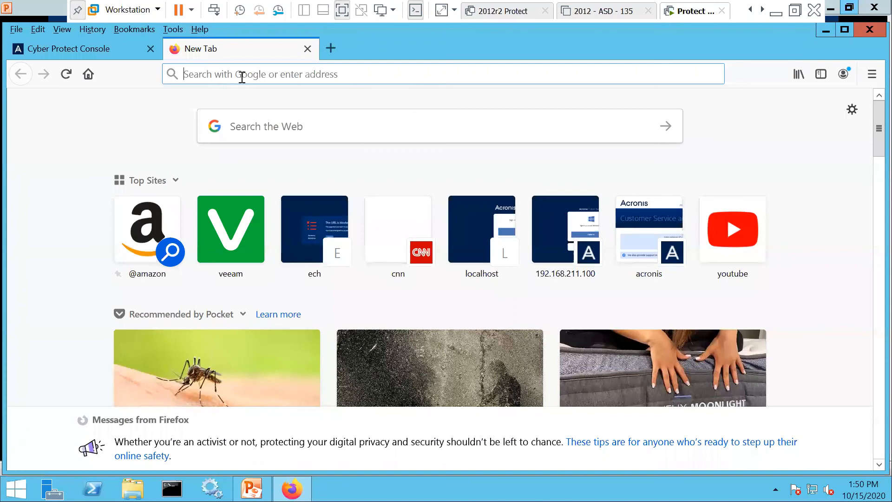
pyautogui.click(233, 79)
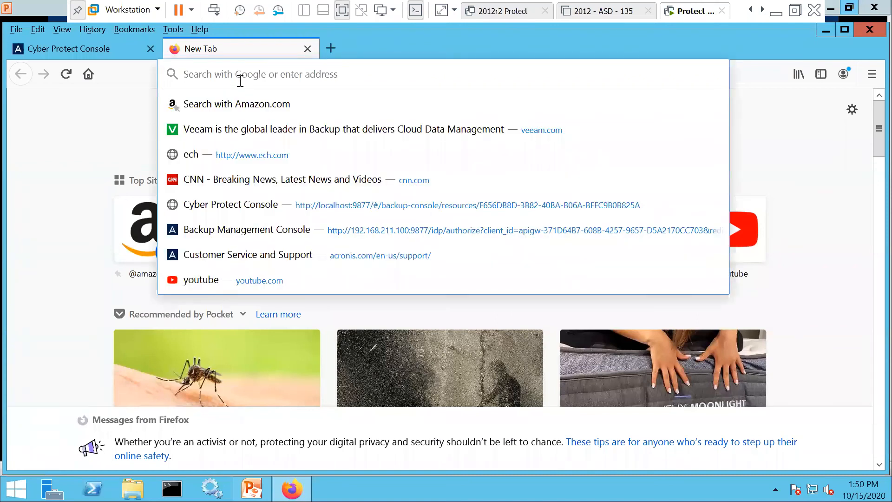
pyautogui.write('www.e')
pyautogui.press('Delete')
pyautogui.press('BackSpace')
pyautogui.write('ech.com/')
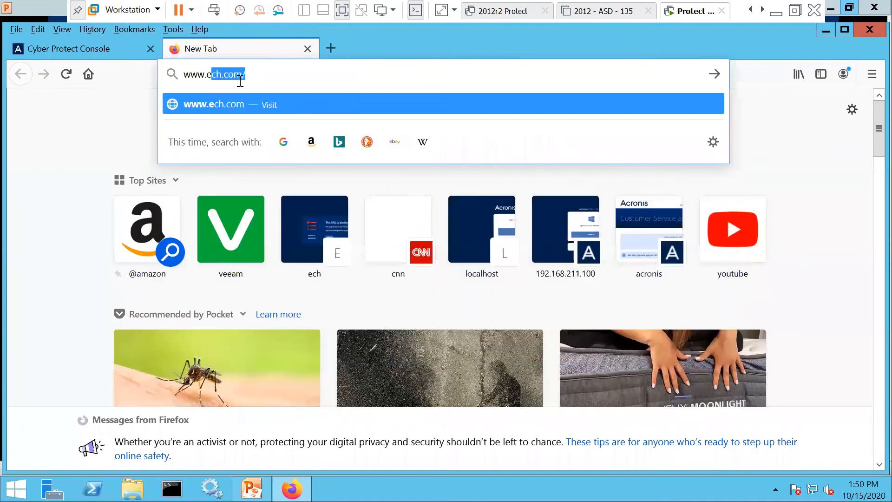
pyautogui.press('Return')
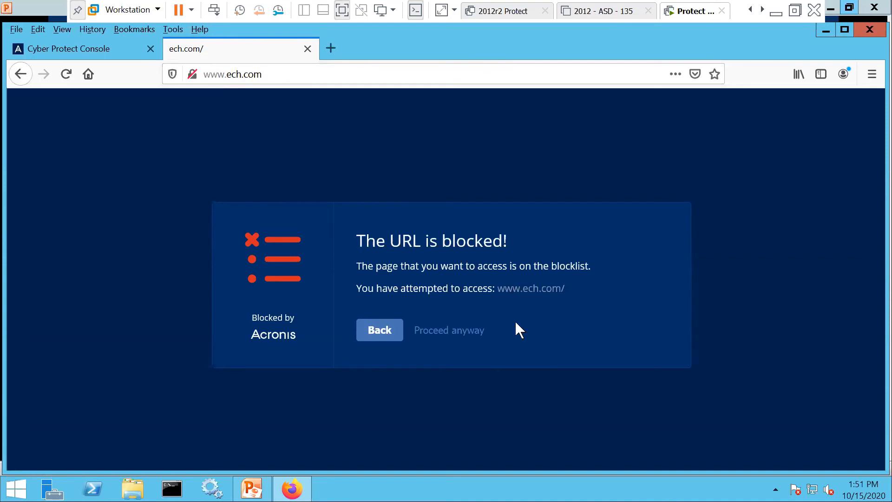
# Step: Open veeam.com in another new browser tab to test its blocking, and return to the ech.com page
pyautogui.click(331, 49)
pyautogui.click(287, 70)
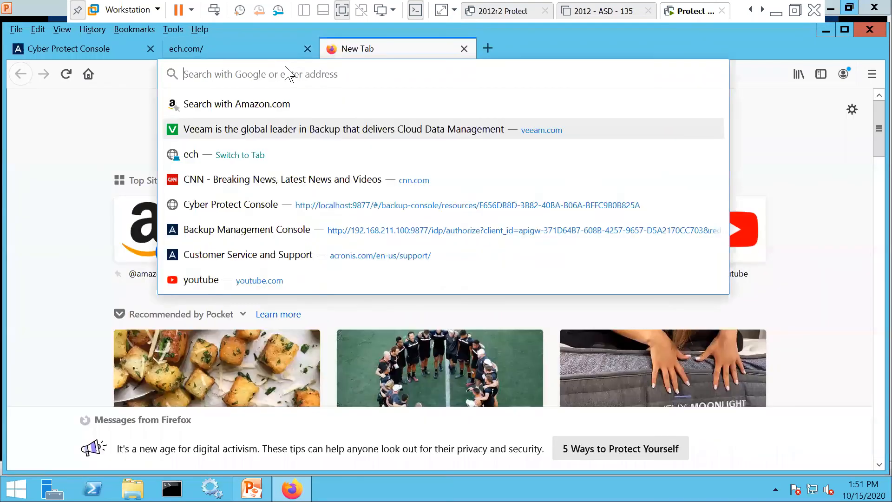
pyautogui.click(215, 127)
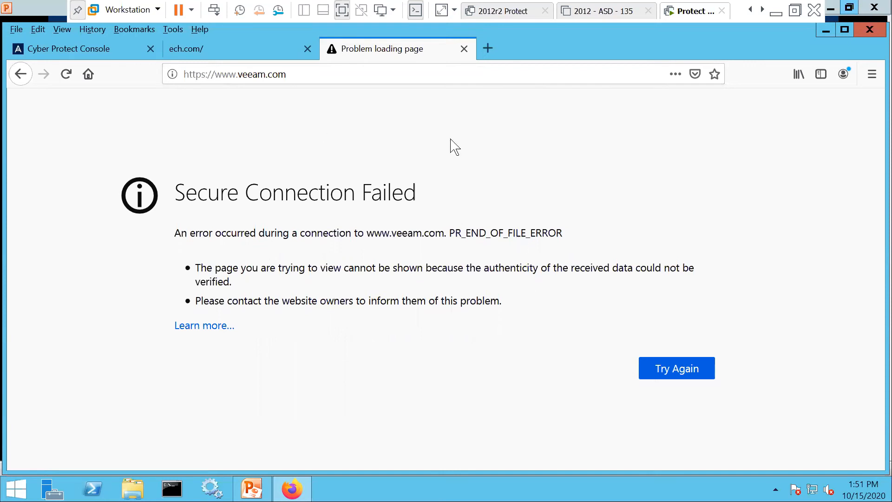
pyautogui.click(241, 46)
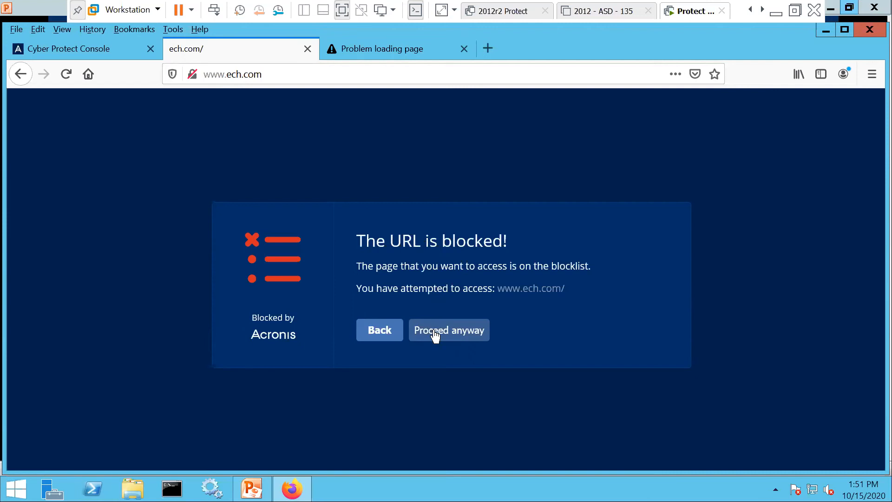
# Step: Back in the Cyber Protect Console, examine the plan's Vulnerability assessment, Patch management and Data protection map settings
pyautogui.click(74, 50)
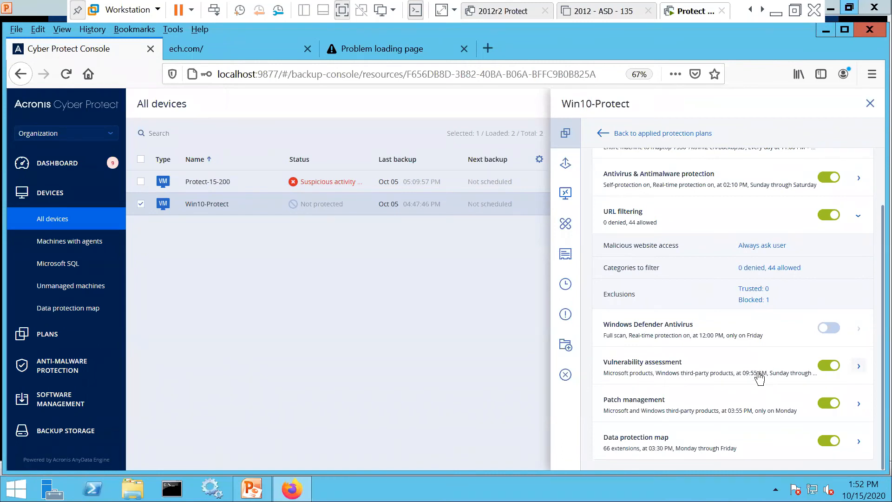
pyautogui.click(858, 367)
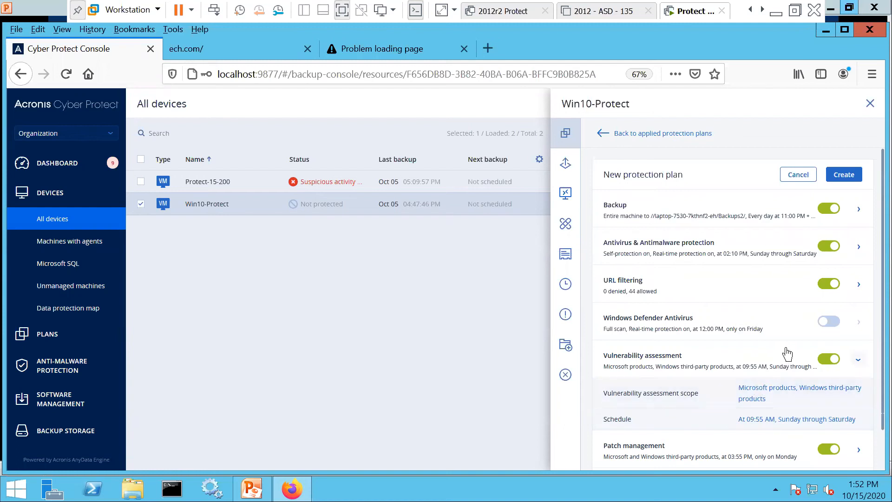
pyautogui.scroll(-2, 758, 362)
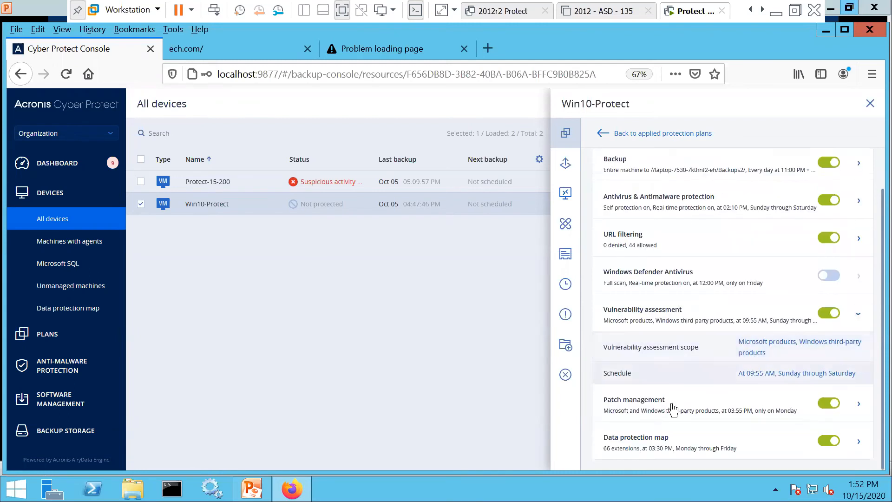
pyautogui.click(862, 407)
pyautogui.scroll(-2, 707, 365)
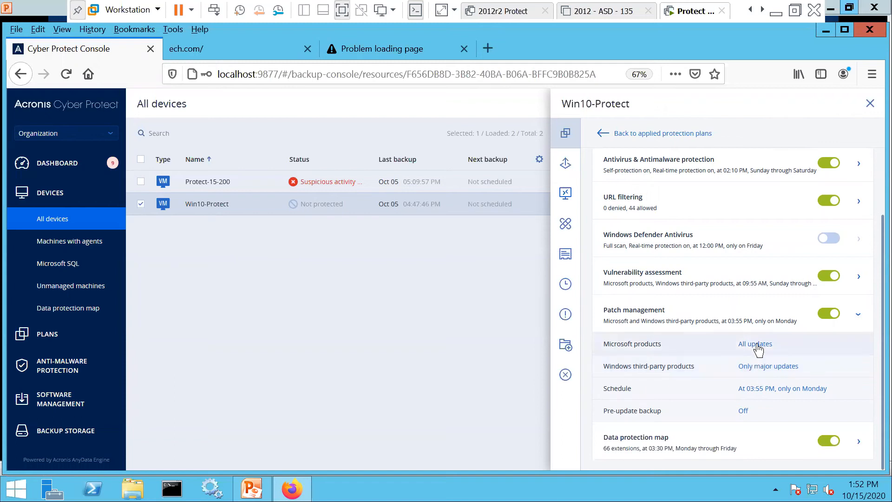
pyautogui.click(743, 412)
pyautogui.click(859, 443)
pyautogui.scroll(-2, 733, 348)
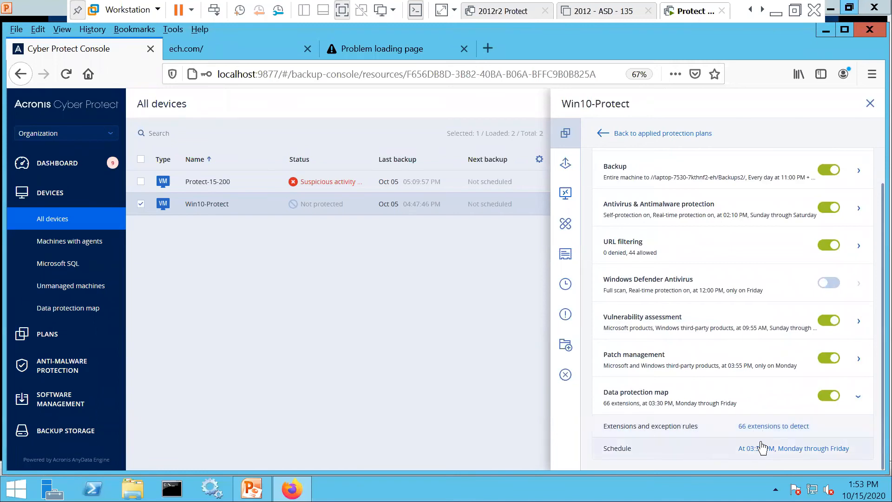
# Step: Cancel the new protection plan for Win10-Protect and discard its changes
pyautogui.scroll(2, 713, 404)
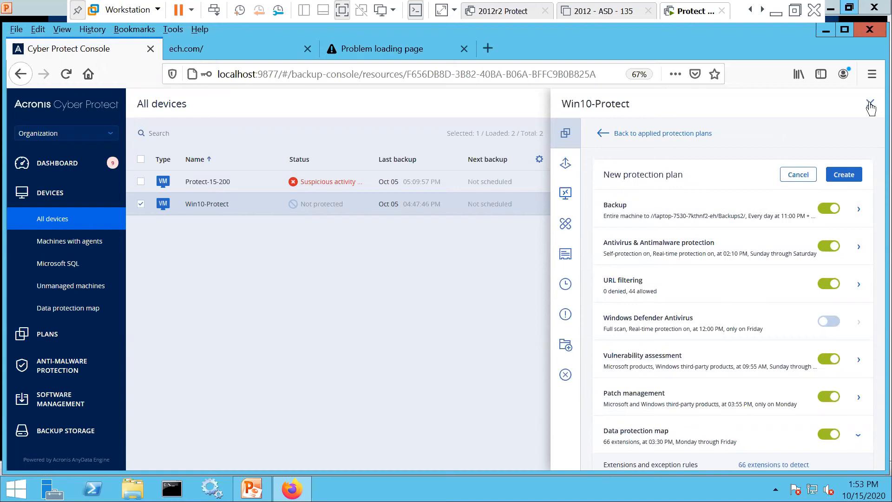
pyautogui.click(799, 176)
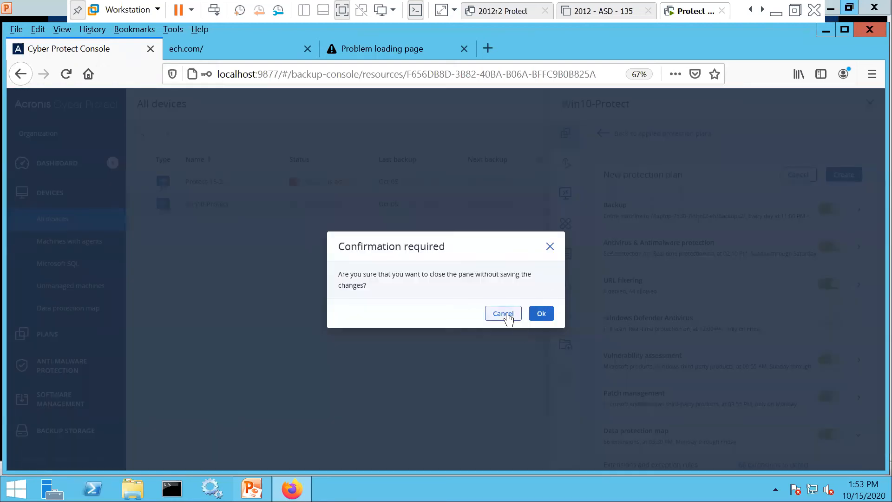
pyautogui.click(542, 314)
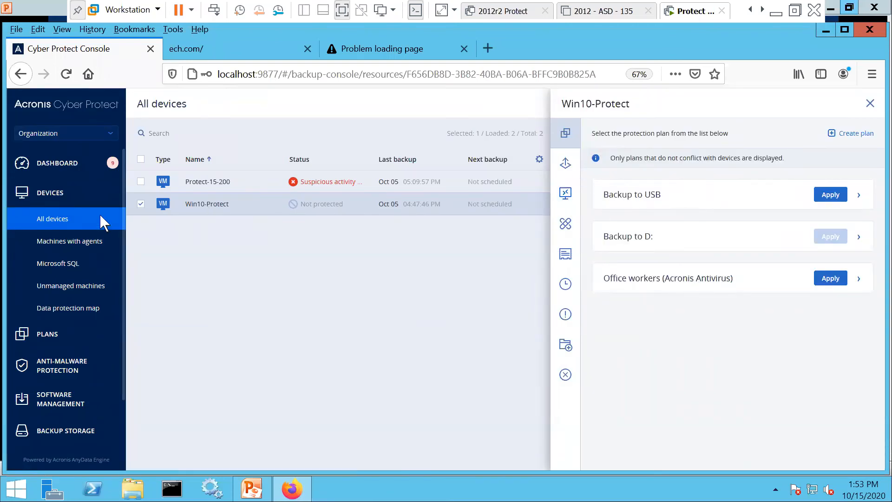
# Step: Select only the Protect-15-200 device, look through its activities, and close the activity list
pyautogui.click(140, 204)
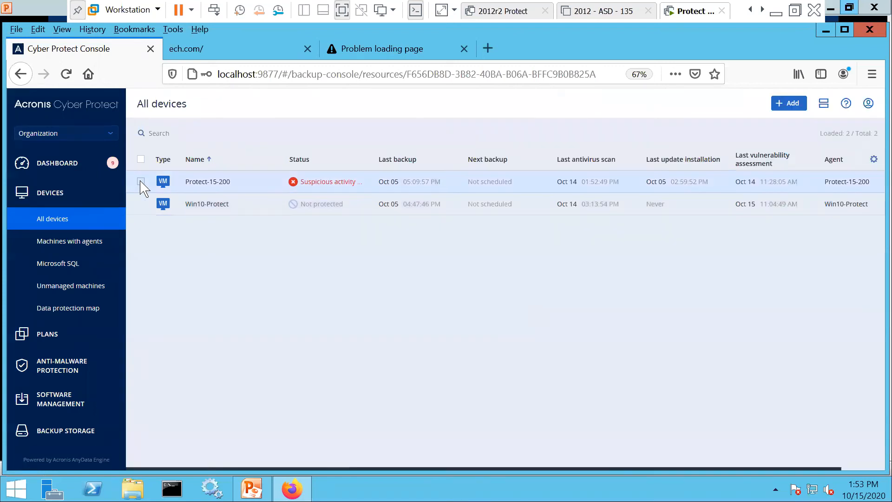
pyautogui.click(141, 182)
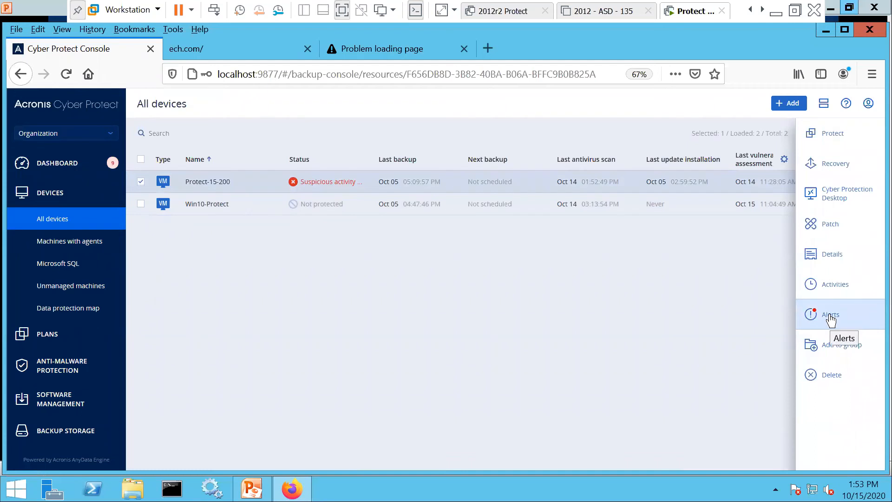
pyautogui.click(831, 286)
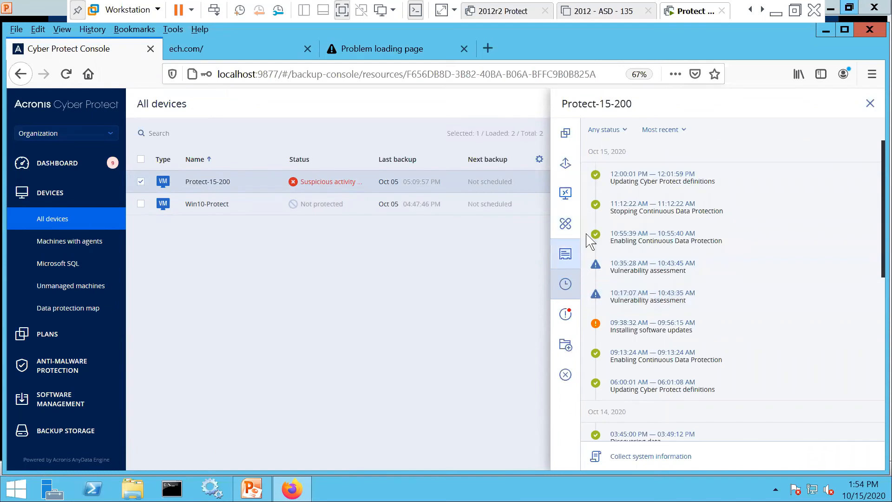
pyautogui.click(869, 104)
# Step: Open the alerts of Protect-15-200 and review the blocked URL and suspicious activity entries
pyautogui.click(832, 316)
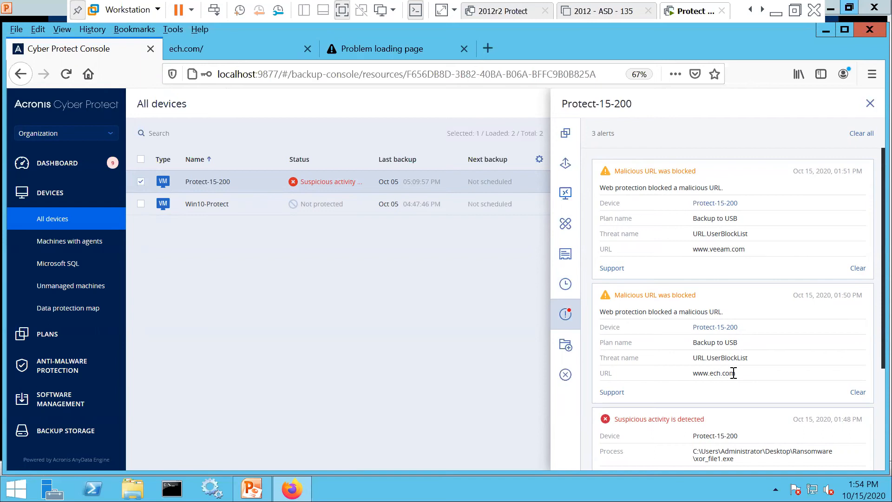
pyautogui.scroll(-3, 790, 288)
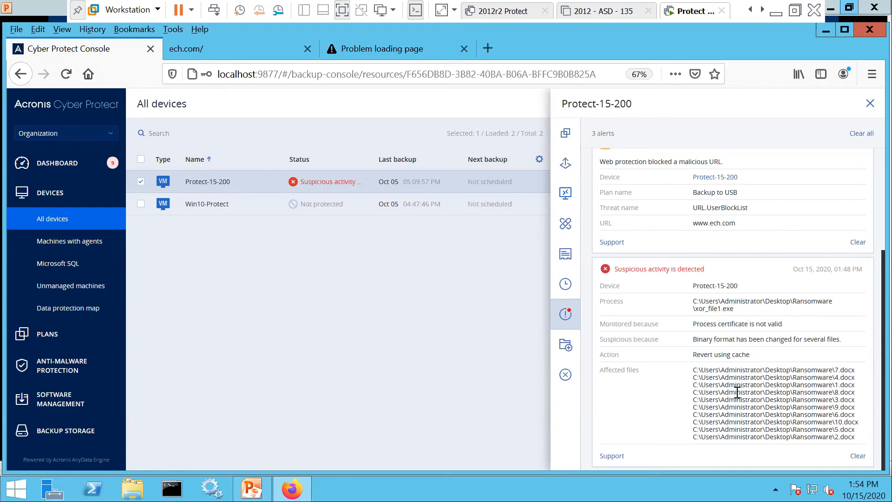
pyautogui.scroll(3, 728, 392)
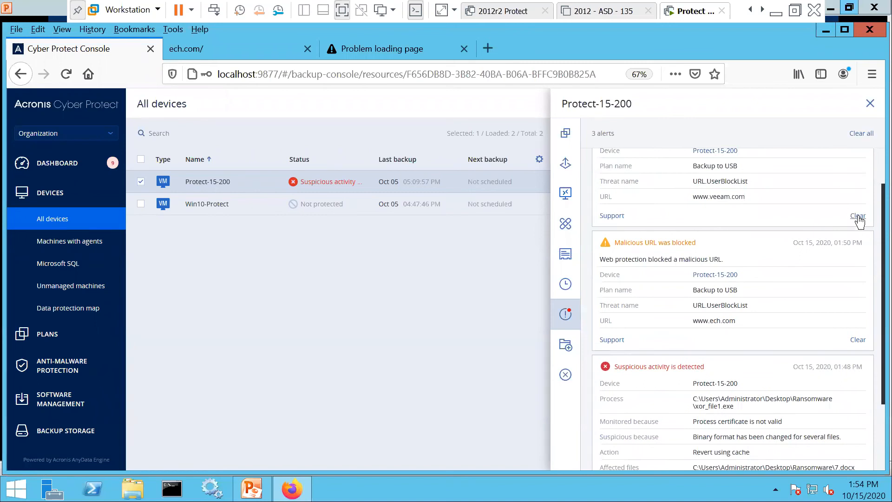
pyautogui.click(857, 217)
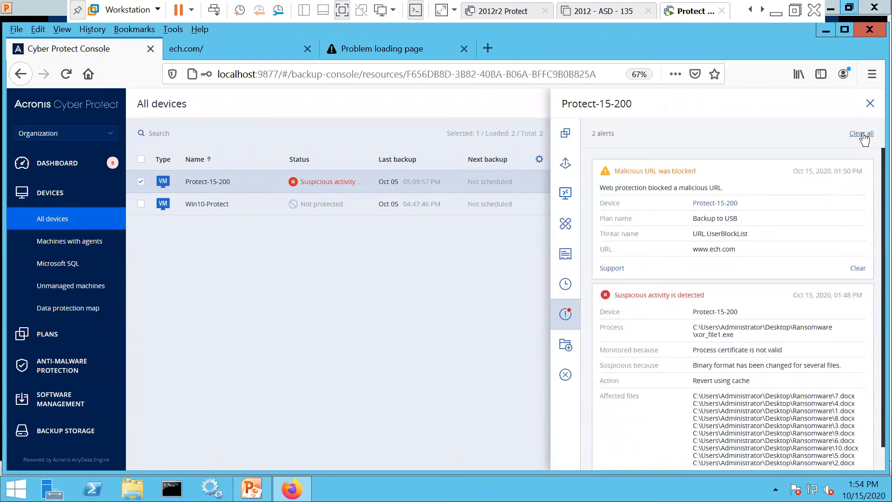
pyautogui.click(862, 134)
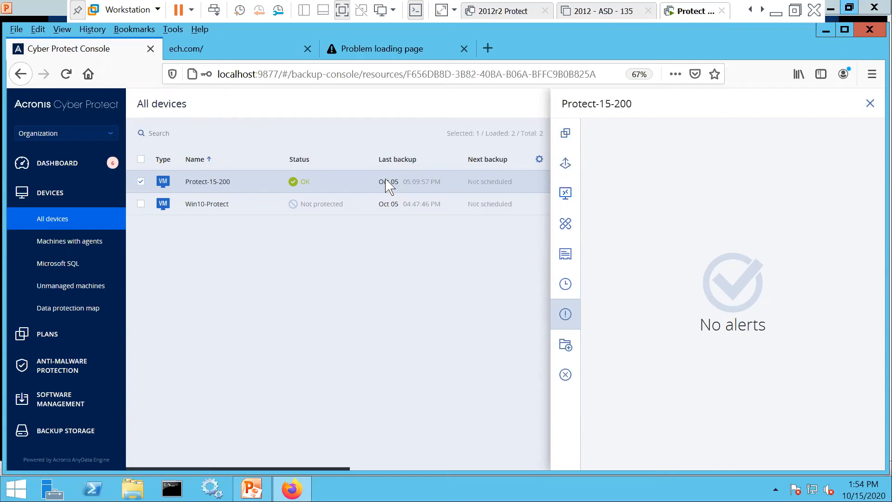
# Step: Open the recovery points of Protect-15-200 in //laptop-7530-7kthnf2-eh/Backups2/ and compare the details of the October 01 and October 02 backups
pyautogui.click(566, 167)
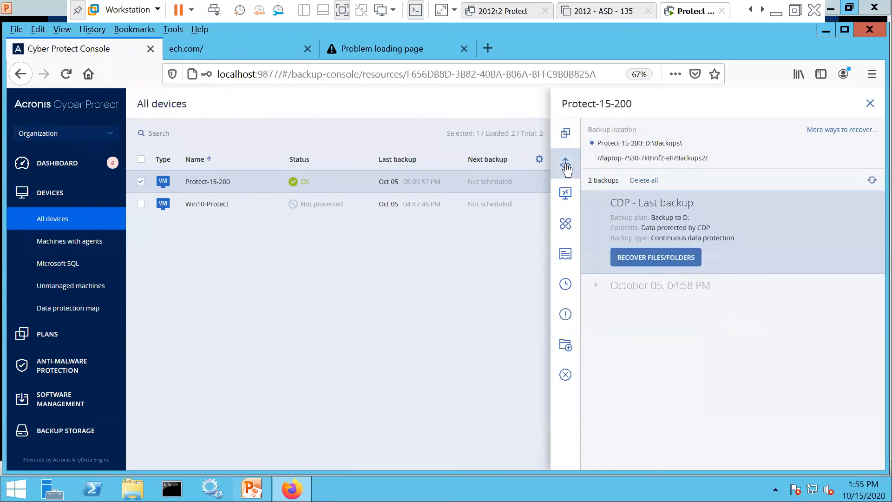
pyautogui.click(592, 158)
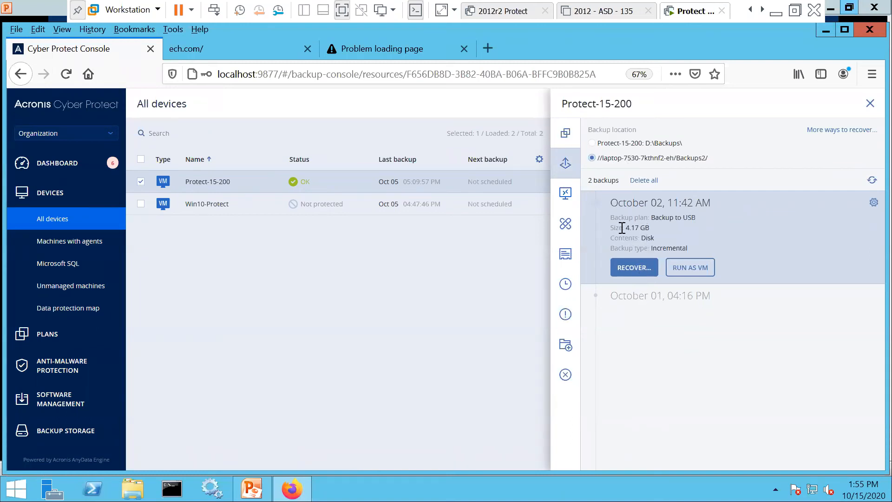
pyautogui.click(639, 296)
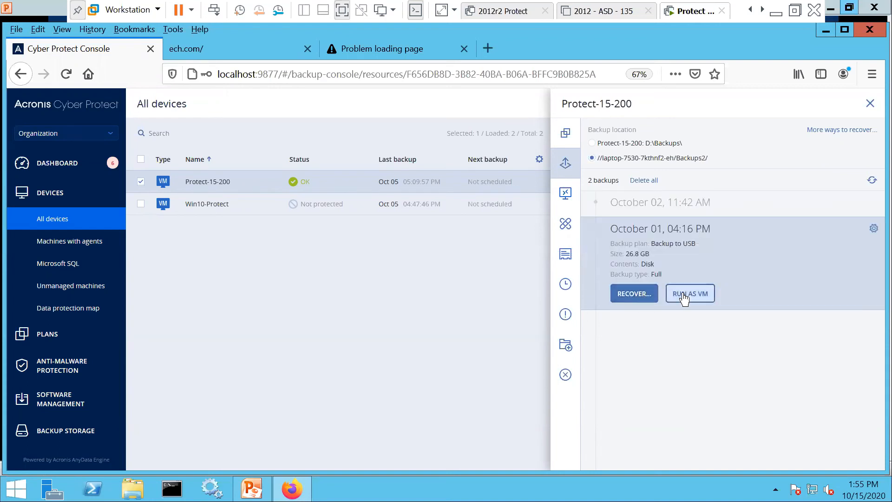
pyautogui.click(645, 204)
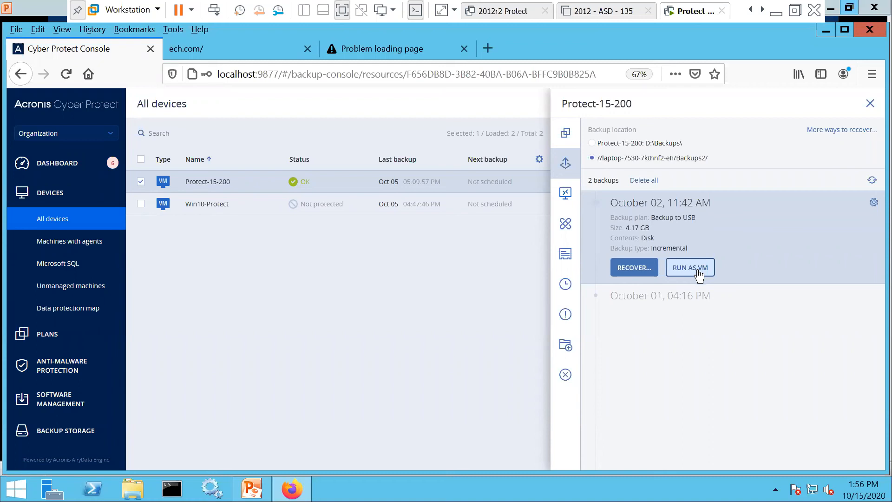
# Step: Set up an entire machine recovery from the October 02, 11:42 AM backup, entering the network share's user name and password
pyautogui.click(634, 268)
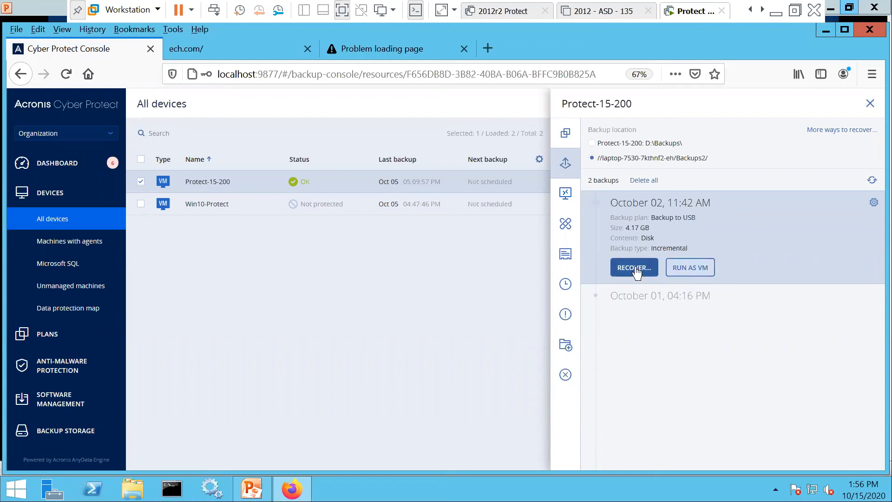
pyautogui.click(636, 269)
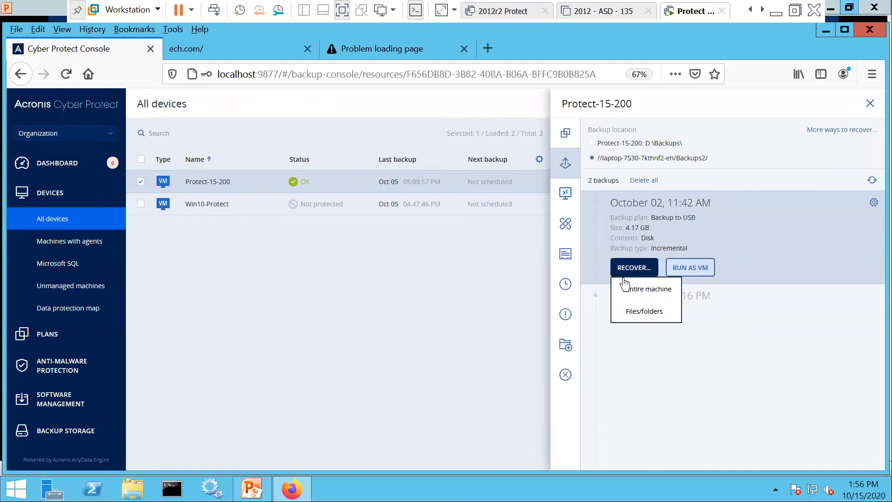
pyautogui.click(647, 293)
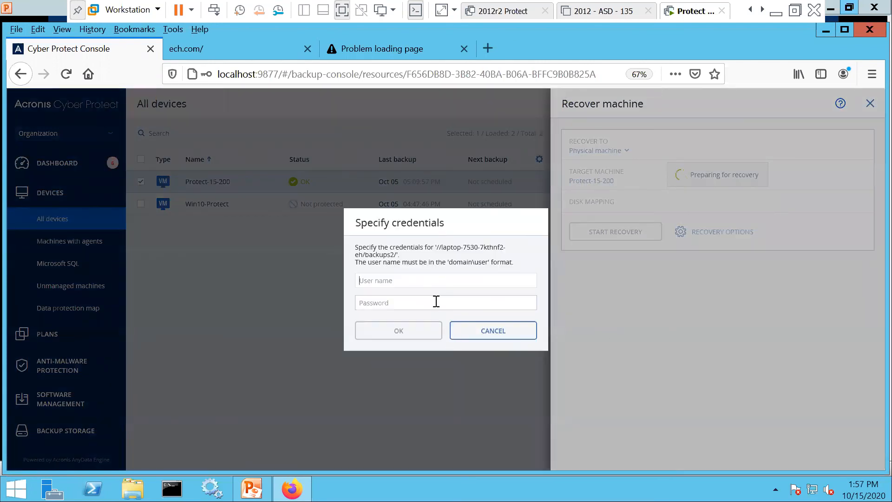
pyautogui.write('Ernie')
pyautogui.click(509, 309)
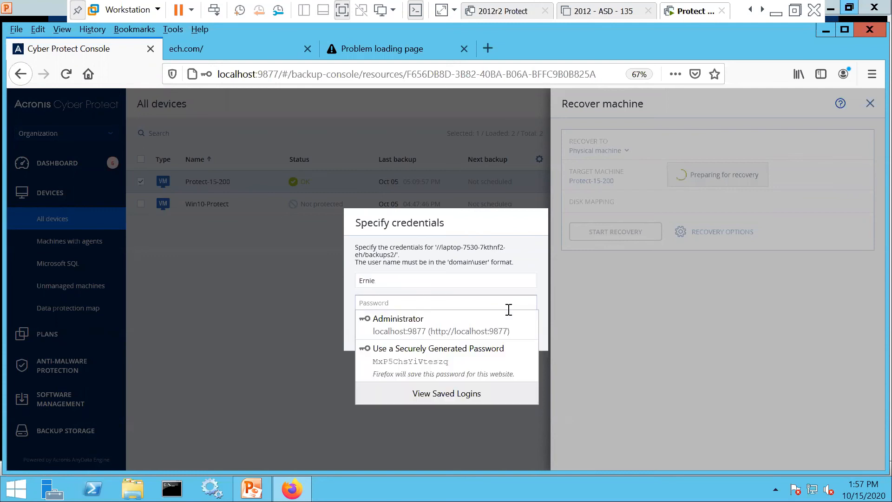
pyautogui.write('••••••••••')
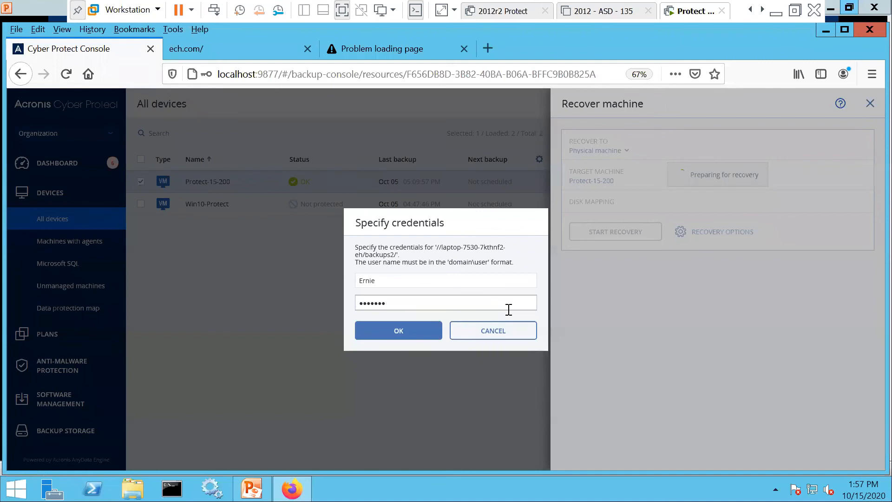
pyautogui.click(400, 331)
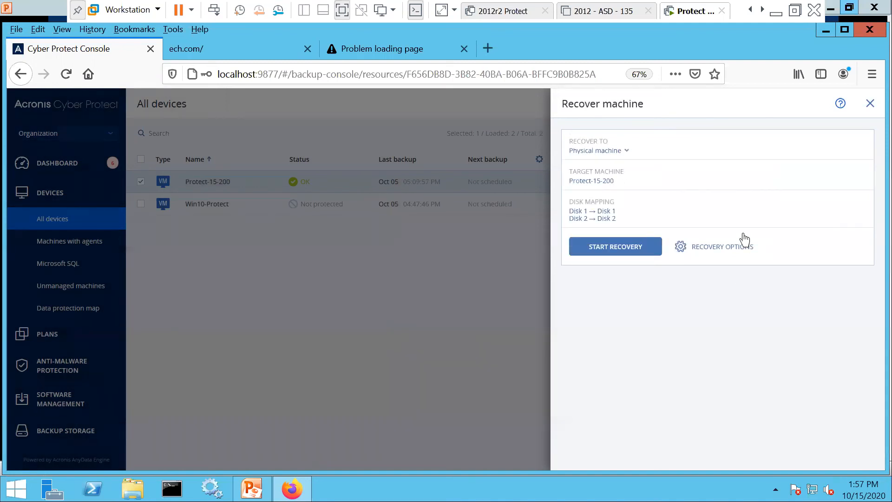
# Step: Review the machine recovery's disk mapping and target machine types, and close the recovery settings without starting it
pyautogui.click(607, 212)
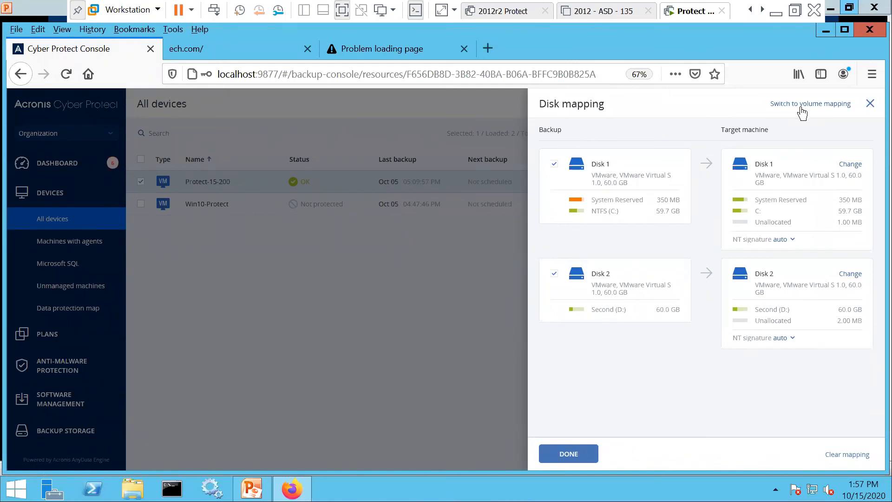
pyautogui.click(869, 104)
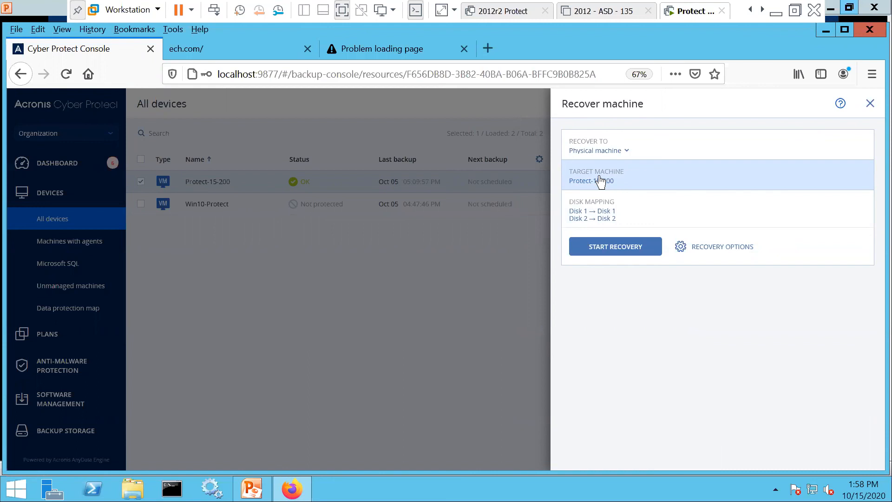
pyautogui.click(615, 152)
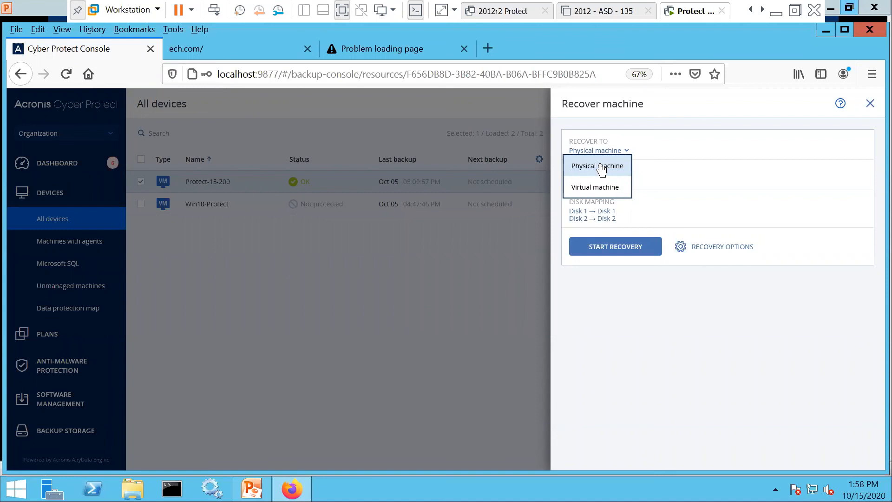
pyautogui.click(605, 325)
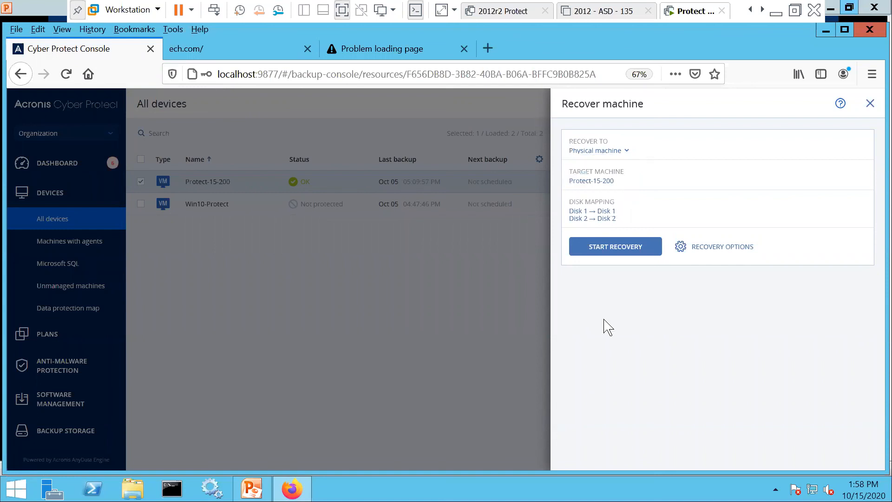
pyautogui.click(870, 105)
# Step: Open the October 02, 11:42 AM backup for file recovery and select the Temp folder on drive C:
pyautogui.click(634, 270)
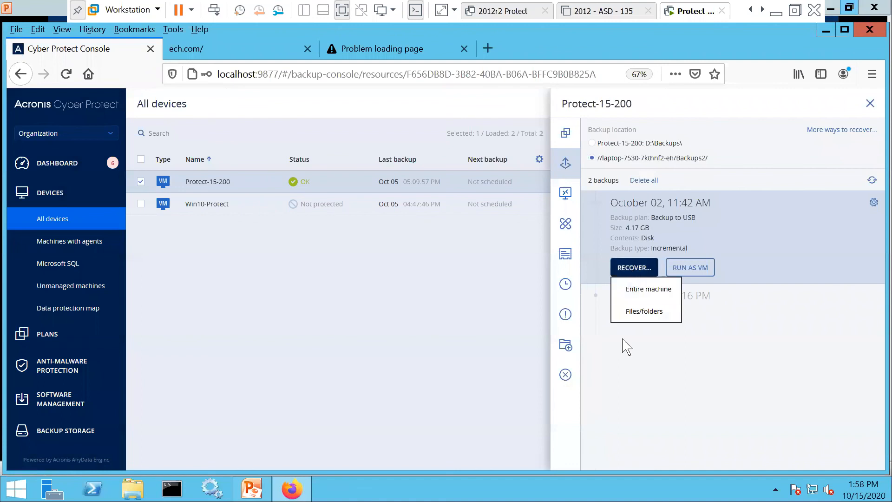
pyautogui.click(647, 312)
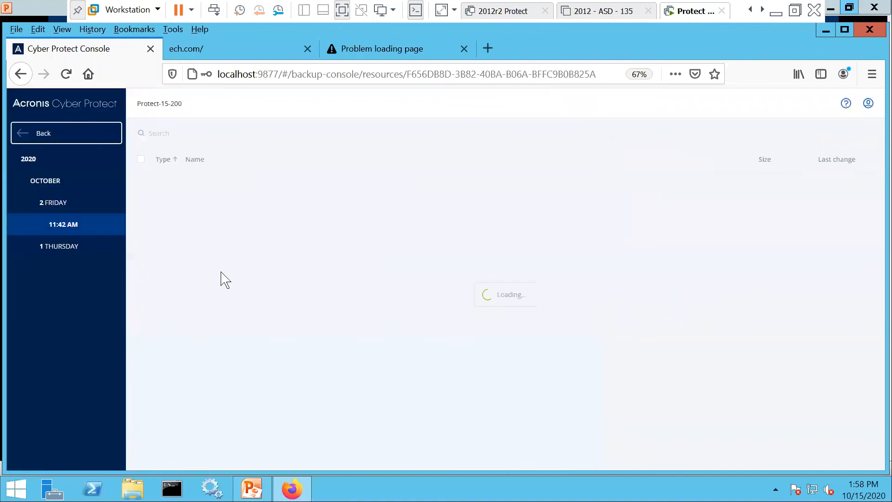
pyautogui.doubleClick(191, 187)
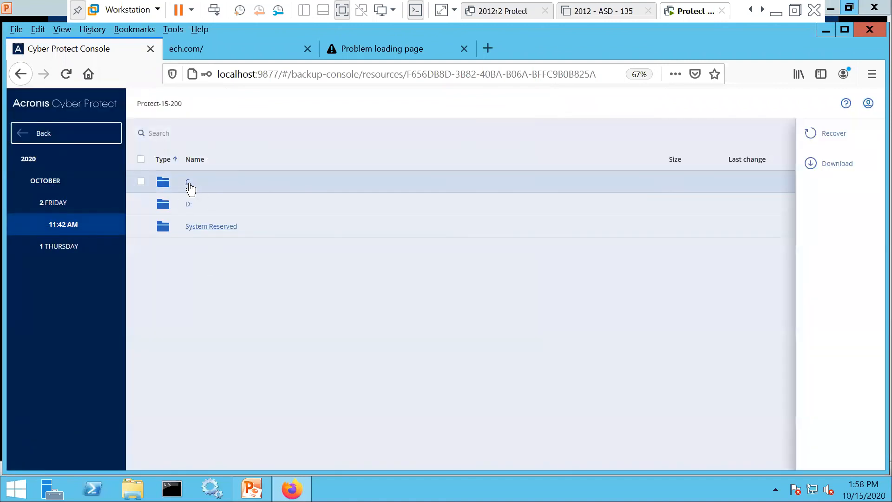
pyautogui.scroll(-1, 261, 288)
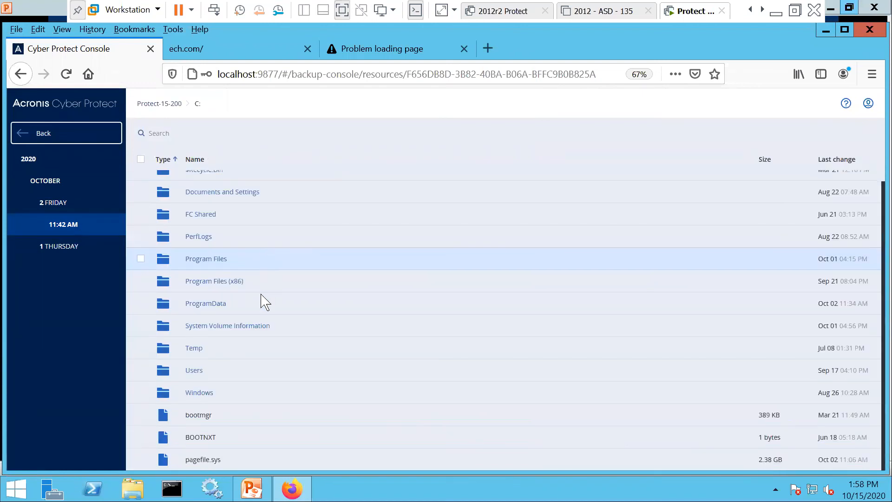
pyautogui.click(140, 348)
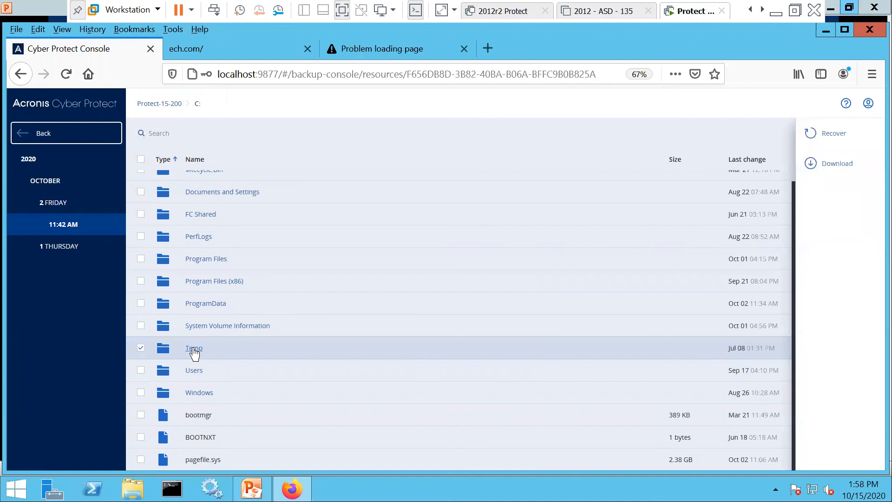
# Step: Examine the custom location options for recovering the Temp folder, cancel the file recovery, and return to the device list
pyautogui.click(828, 138)
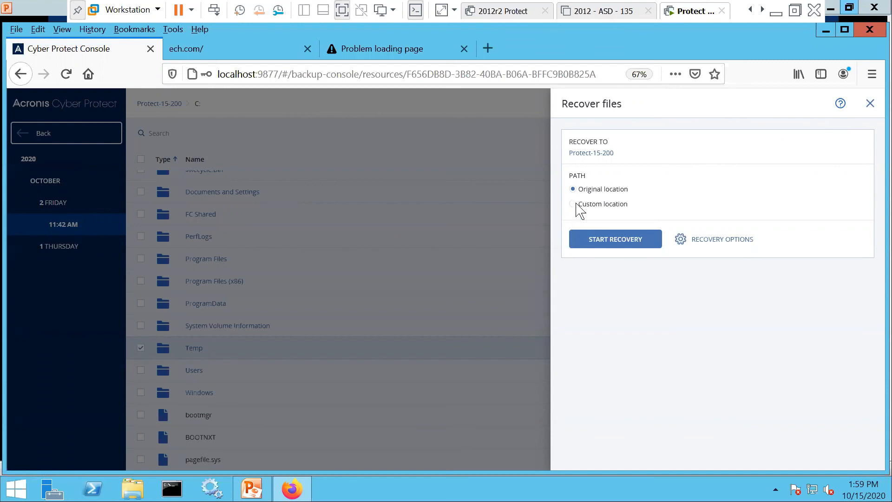
pyautogui.click(574, 204)
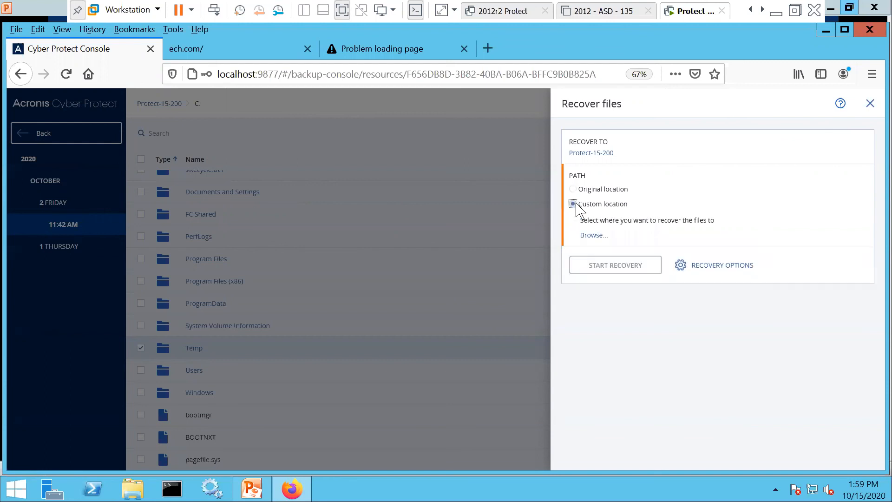
pyautogui.click(590, 236)
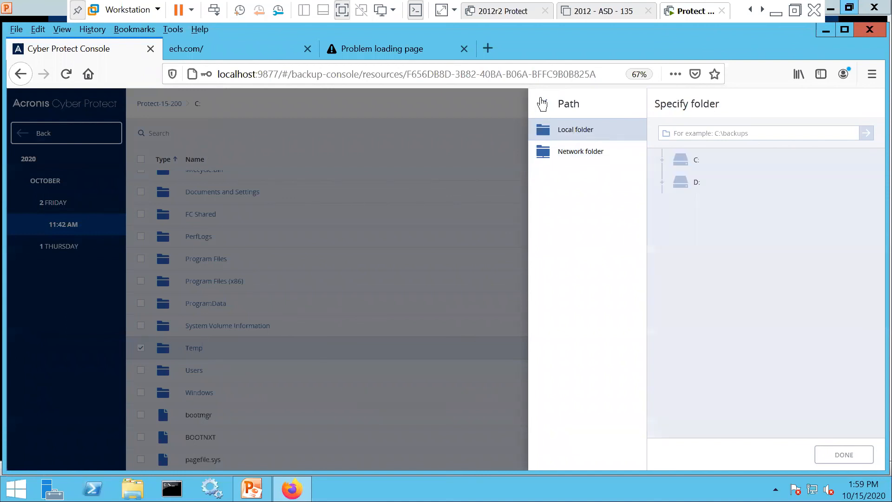
pyautogui.click(545, 105)
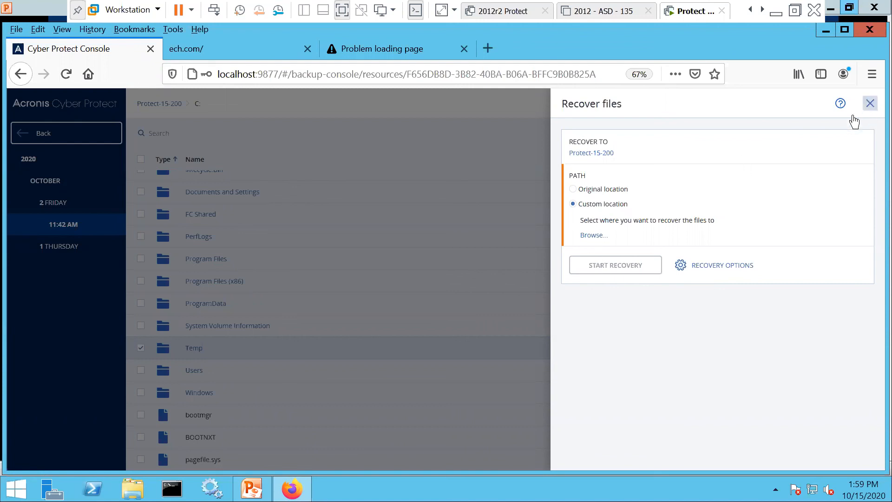
pyautogui.click(870, 103)
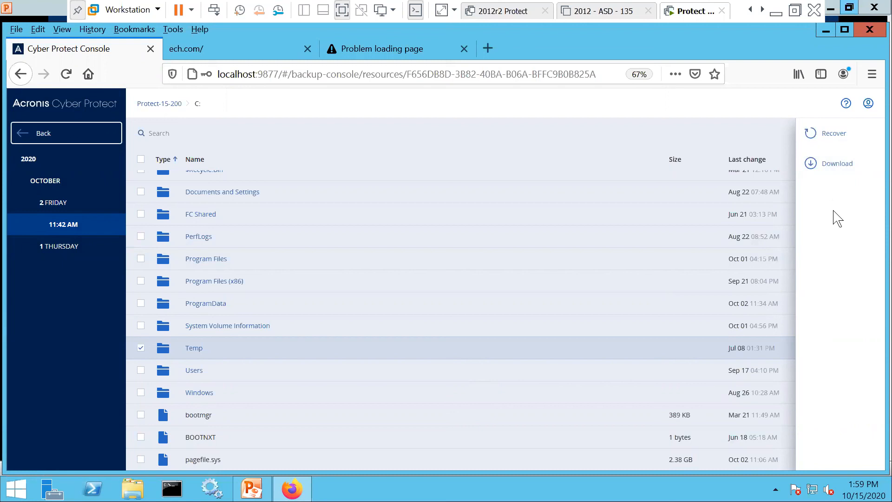
pyautogui.click(46, 134)
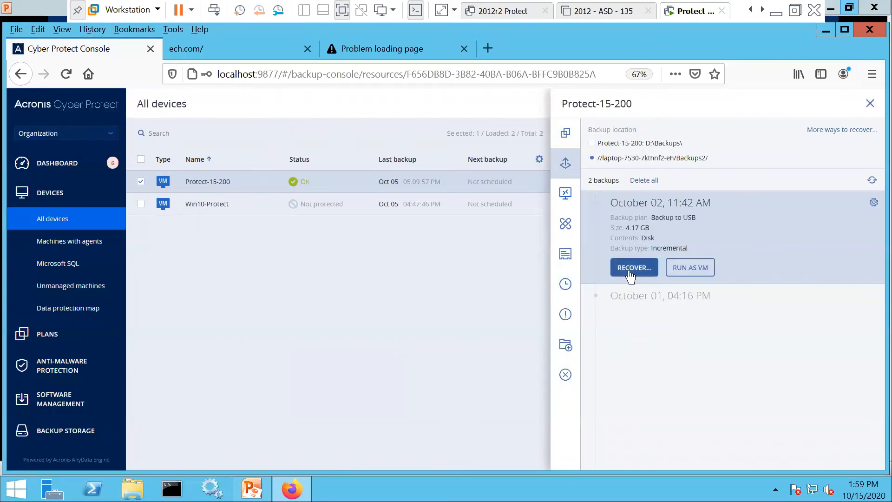
pyautogui.click(870, 103)
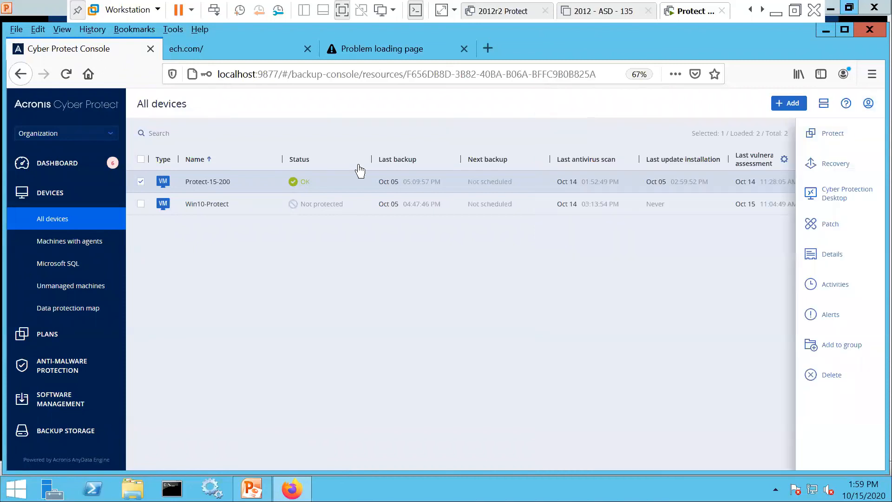
# Step: Check the applied protection plan and the installable patches of Protect-15-200, and cancel the patch installation
pyautogui.click(839, 136)
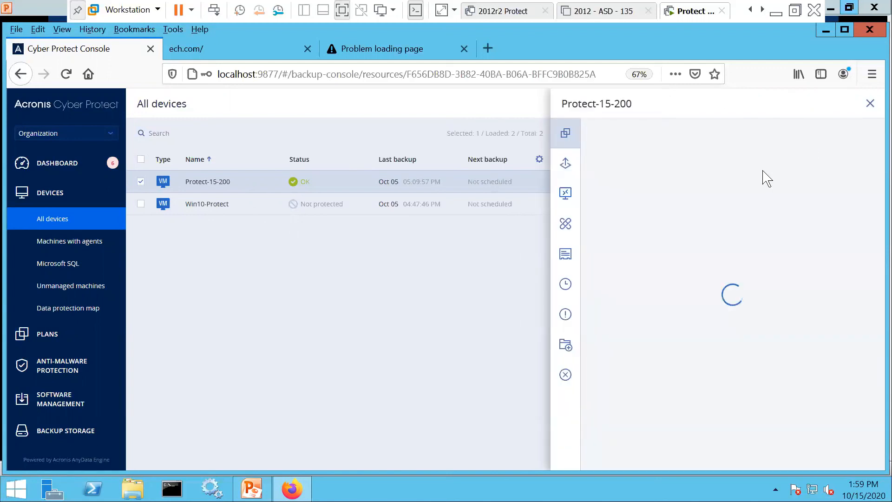
pyautogui.click(565, 225)
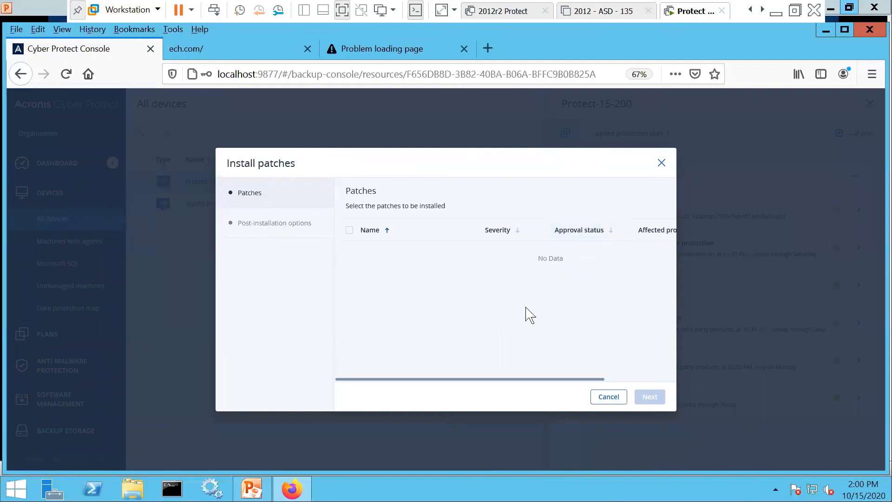
pyautogui.click(620, 399)
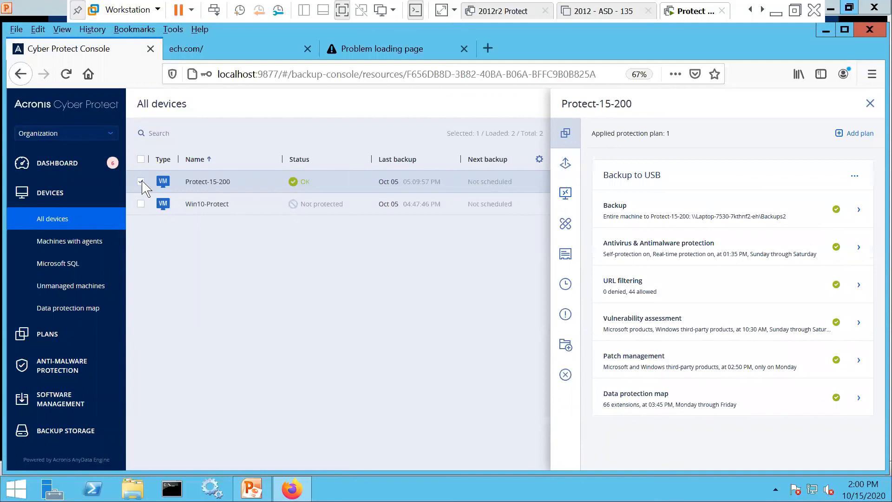
# Step: Select Win10-Protect, open its patch installation list, and review each patch's severity, approval status, affected product and version
pyautogui.click(145, 201)
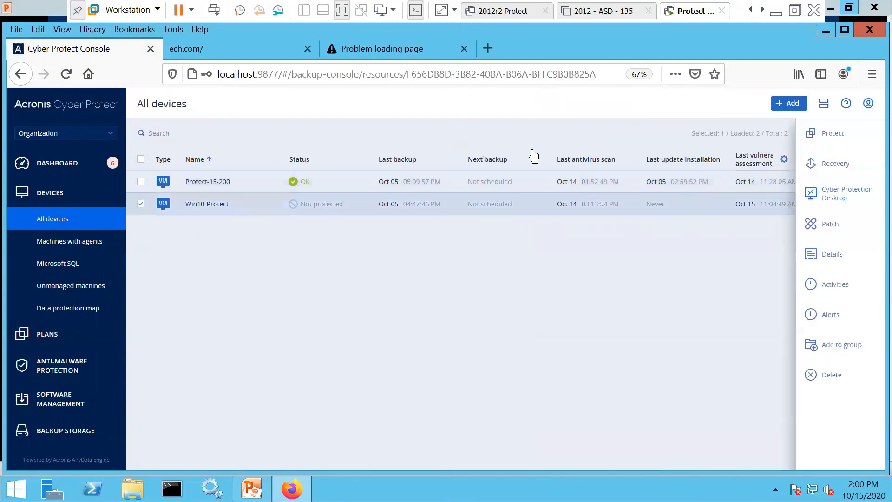
pyautogui.click(837, 232)
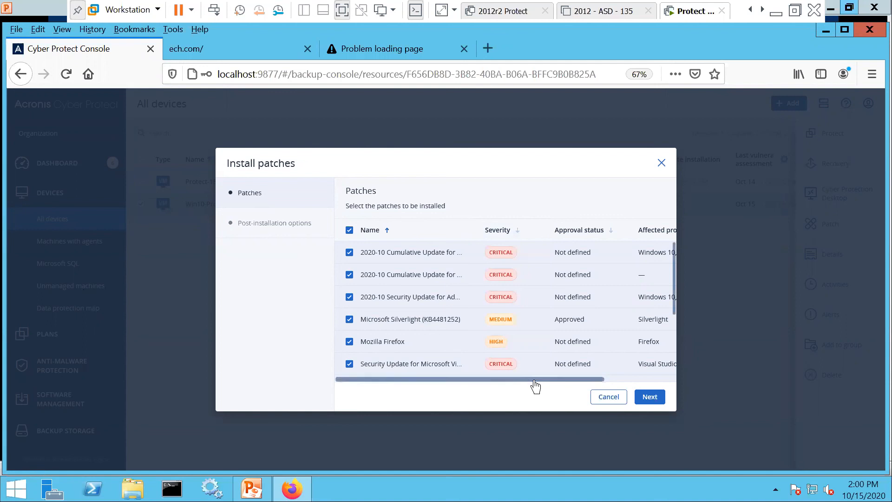
pyautogui.moveTo(540, 380); pyautogui.dragTo(624, 380)
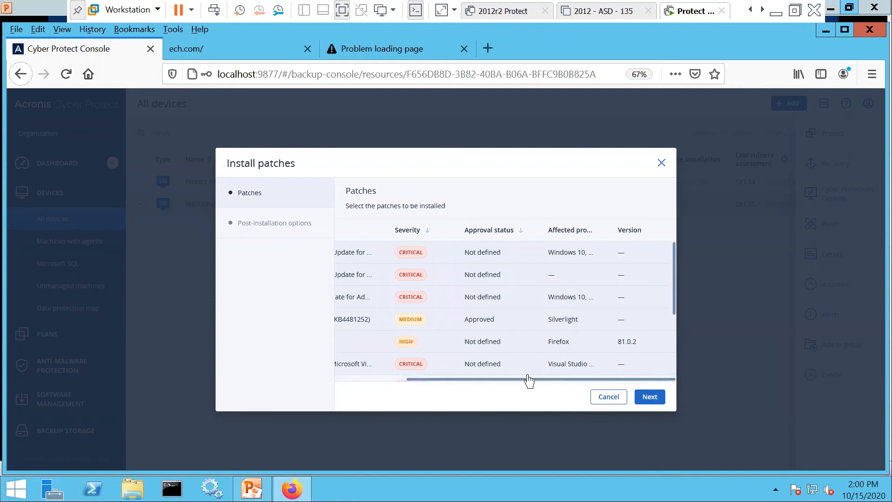
pyautogui.moveTo(466, 388); pyautogui.dragTo(378, 388)
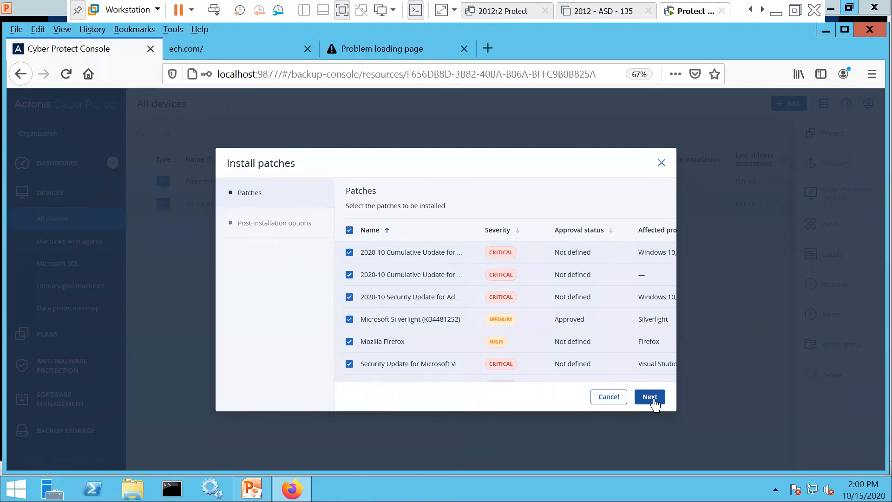
# Step: Close the patch installation for Win10-Protect without installing anything and deselect the machine
pyautogui.click(661, 163)
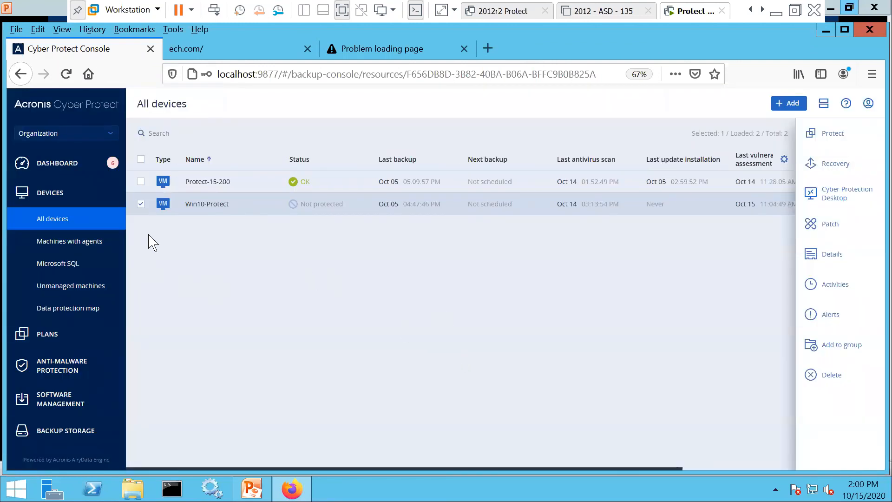
pyautogui.click(142, 204)
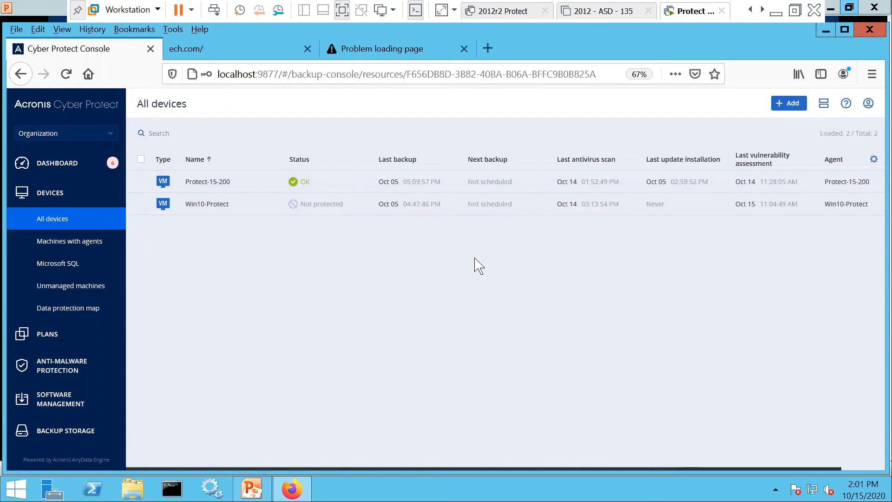
# Step: Open the form for adding a Windows server, examine its deployment agent, address and credential fields, and cancel it
pyautogui.click(789, 107)
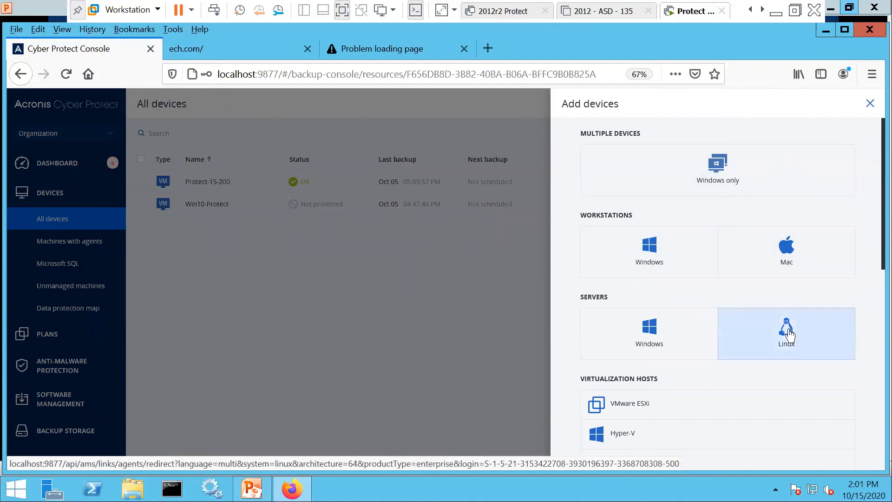
pyautogui.click(655, 335)
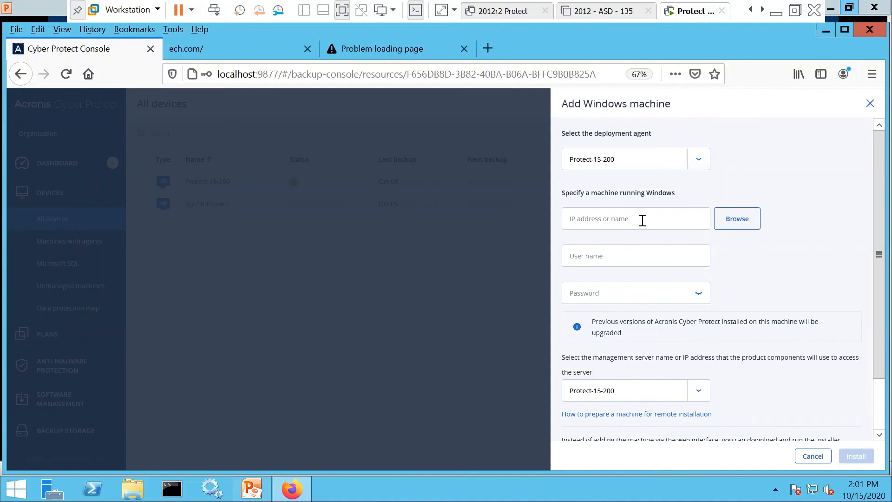
pyautogui.click(627, 217)
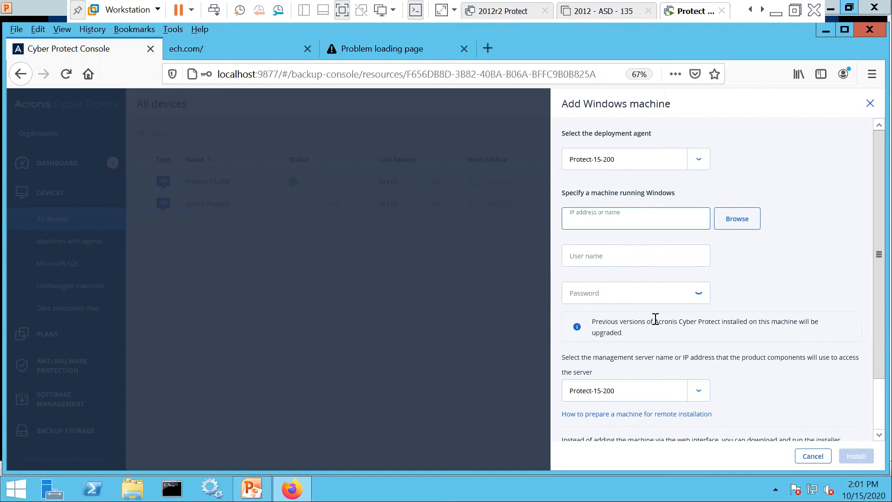
pyautogui.click(813, 456)
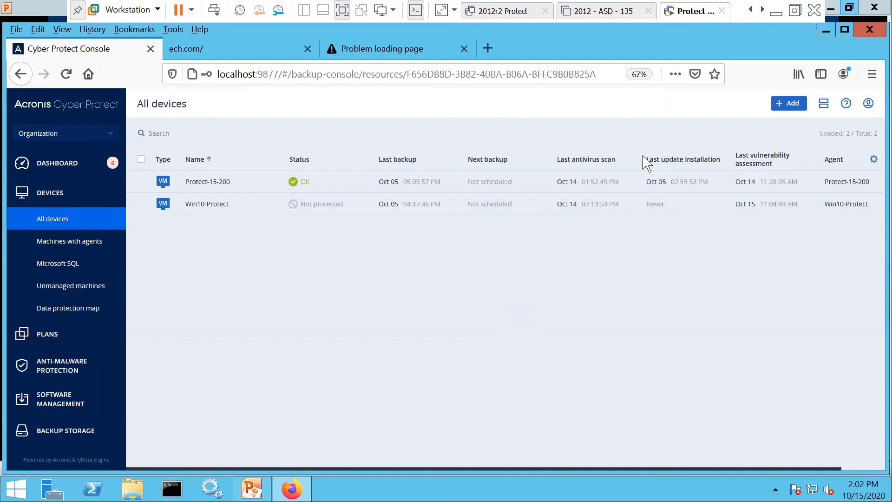
# Step: Review the device types available to add, including virtualization hosts, applications and the registration token options, and return to the device list
pyautogui.click(789, 104)
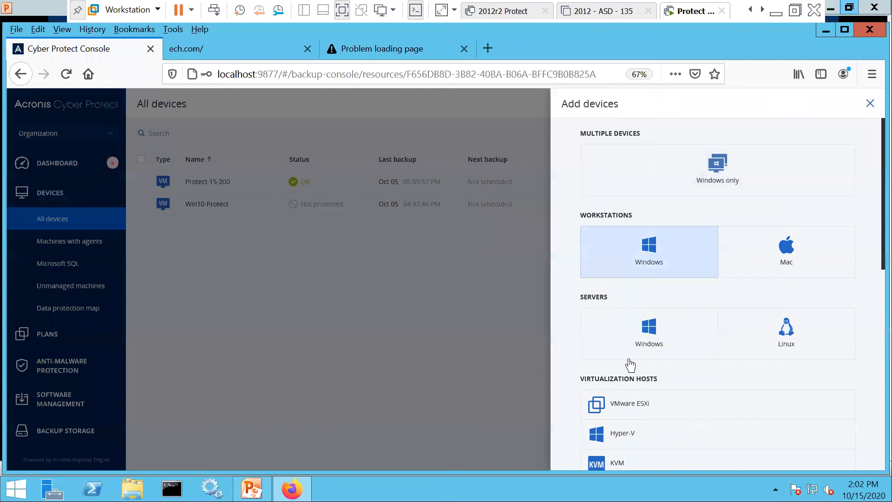
pyautogui.scroll(-3, 629, 364)
pyautogui.scroll(-5, 684, 307)
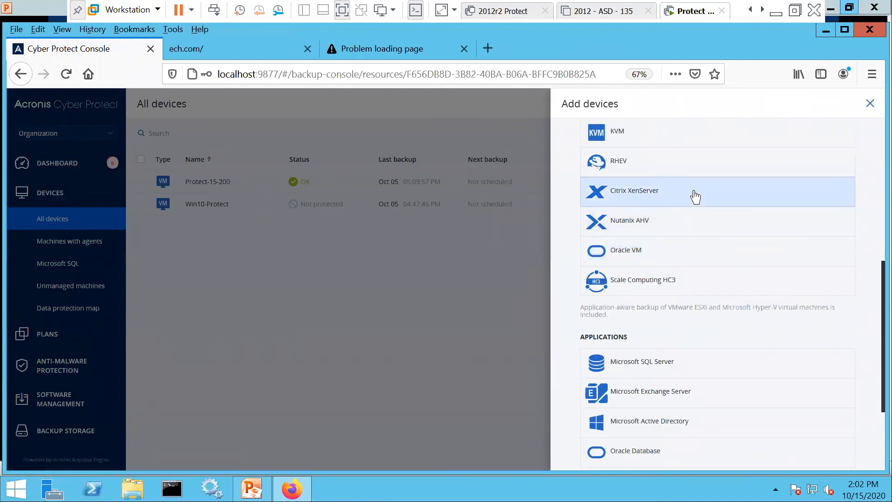
pyautogui.scroll(-2, 717, 307)
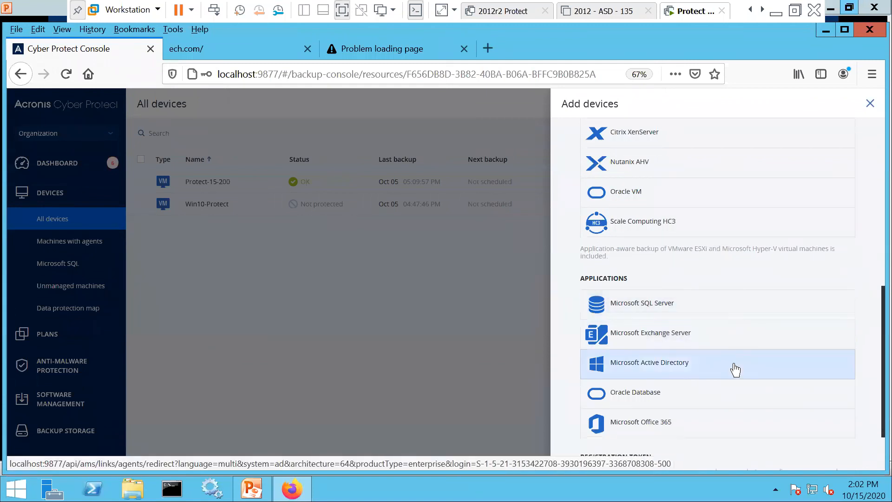
pyautogui.scroll(-3, 746, 339)
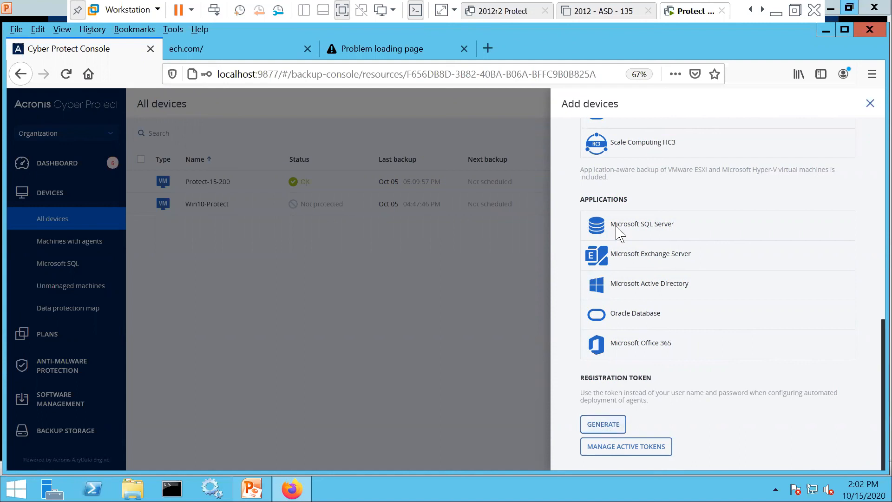
pyautogui.click(870, 106)
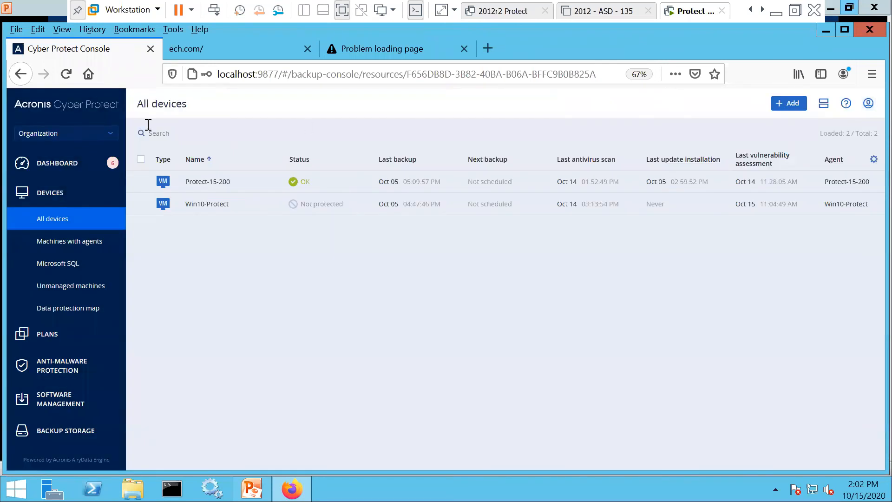
# Step: Check the units under Organization, such as Scottsdale and Tucson, without switching to another unit
pyautogui.click(108, 138)
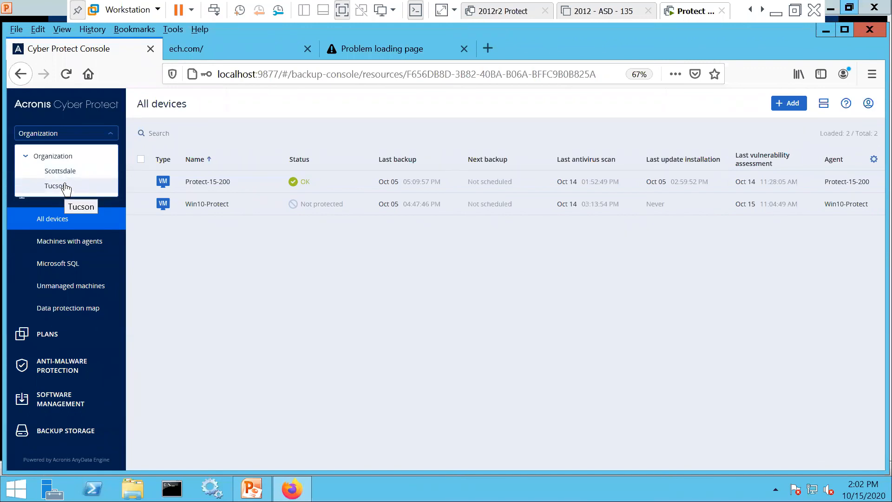
pyautogui.click(201, 264)
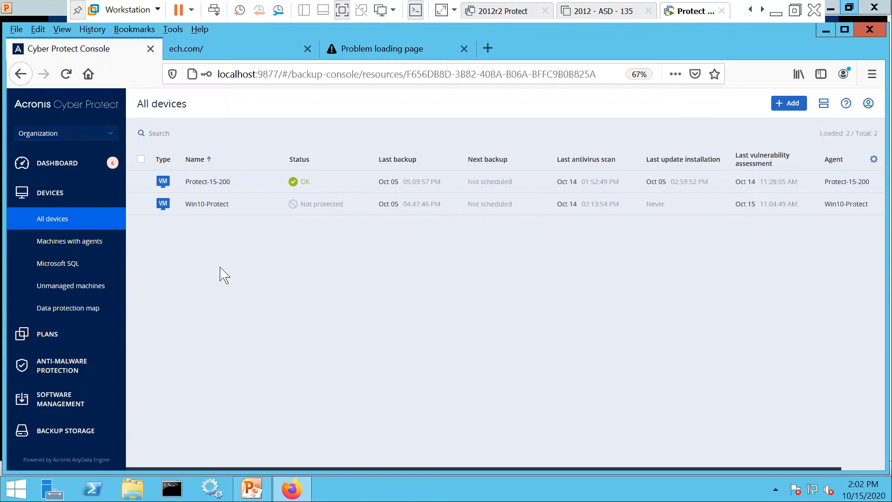